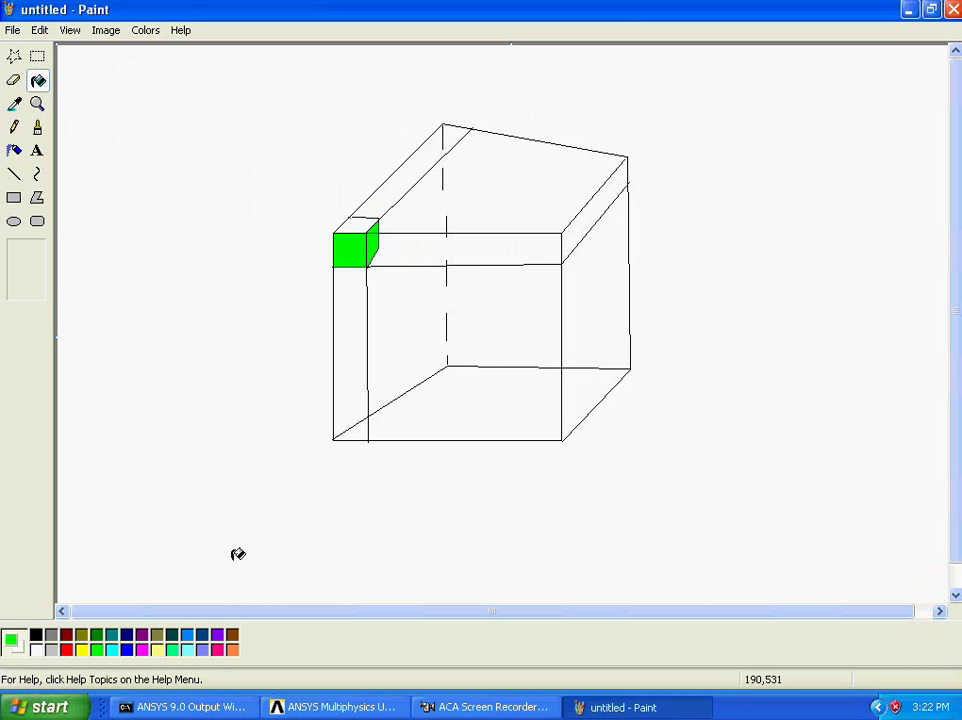
- Draw green lines outlining a second small cube beside the filled green cube, with guide lines along the large block's front and top faces
{"action": "left_click", "coordinate": [14, 179]}
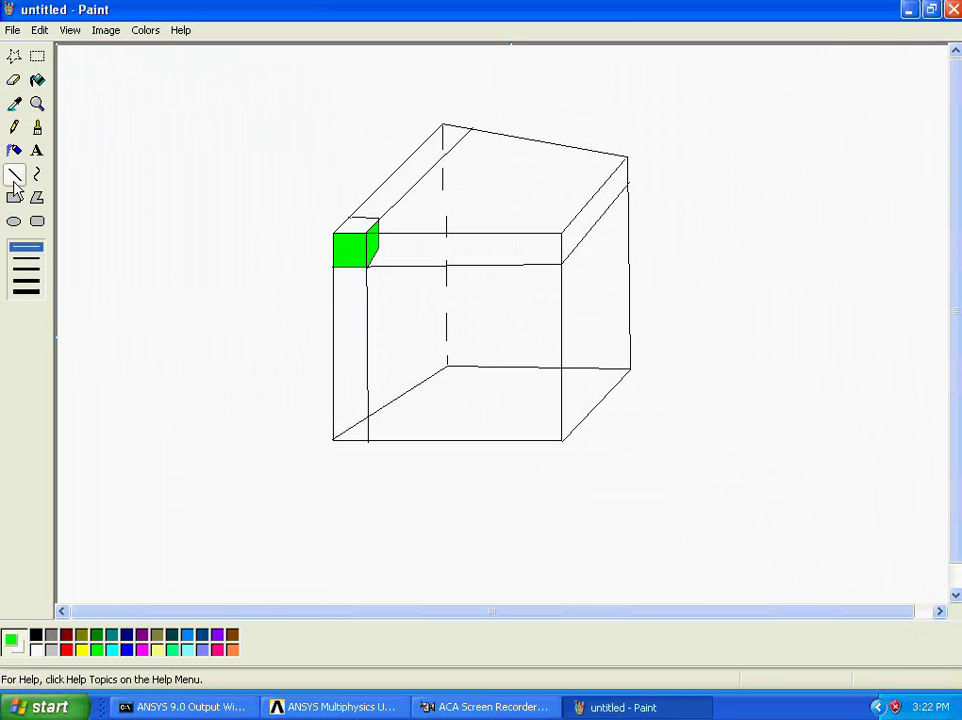
{"action": "mouse_move", "coordinate": [391, 441]}
{"action": "left_mouse_down"}
{"action": "mouse_move", "coordinate": [392, 232]}
{"action": "mouse_move", "coordinate": [498, 133]}
{"action": "left_mouse_up"}
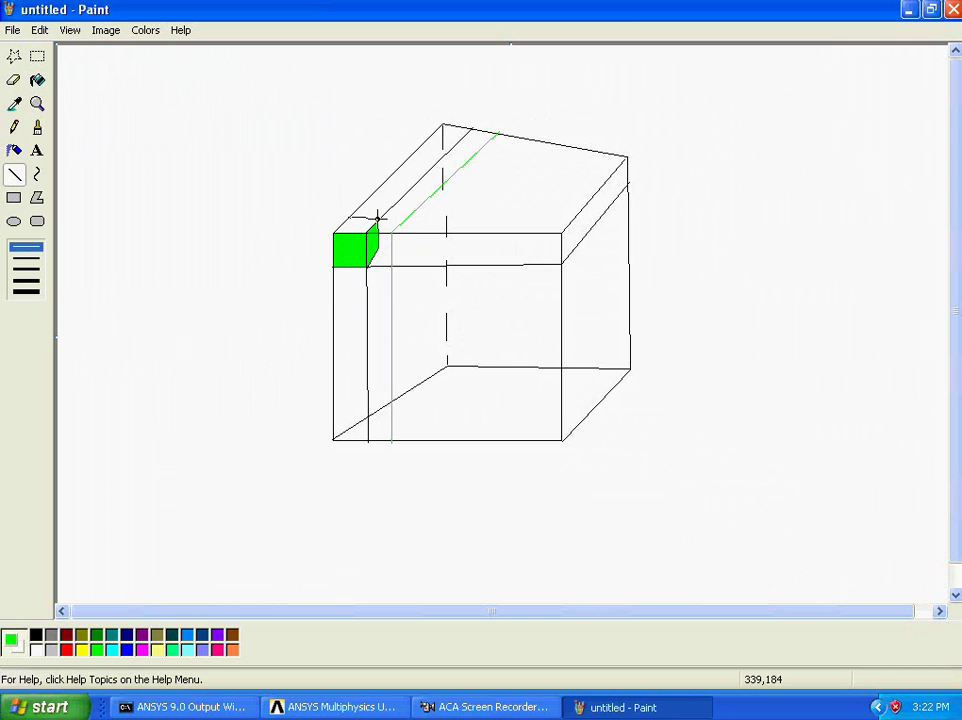
{"action": "mouse_move", "coordinate": [401, 220]}
{"action": "left_mouse_down"}
{"action": "mouse_move", "coordinate": [402, 253]}
{"action": "mouse_move", "coordinate": [389, 263]}
{"action": "mouse_move", "coordinate": [377, 248]}
{"action": "mouse_move", "coordinate": [401, 248]}
{"action": "left_mouse_up"}
- Fill the second small cube's faces with blue
{"action": "left_click", "coordinate": [126, 649]}
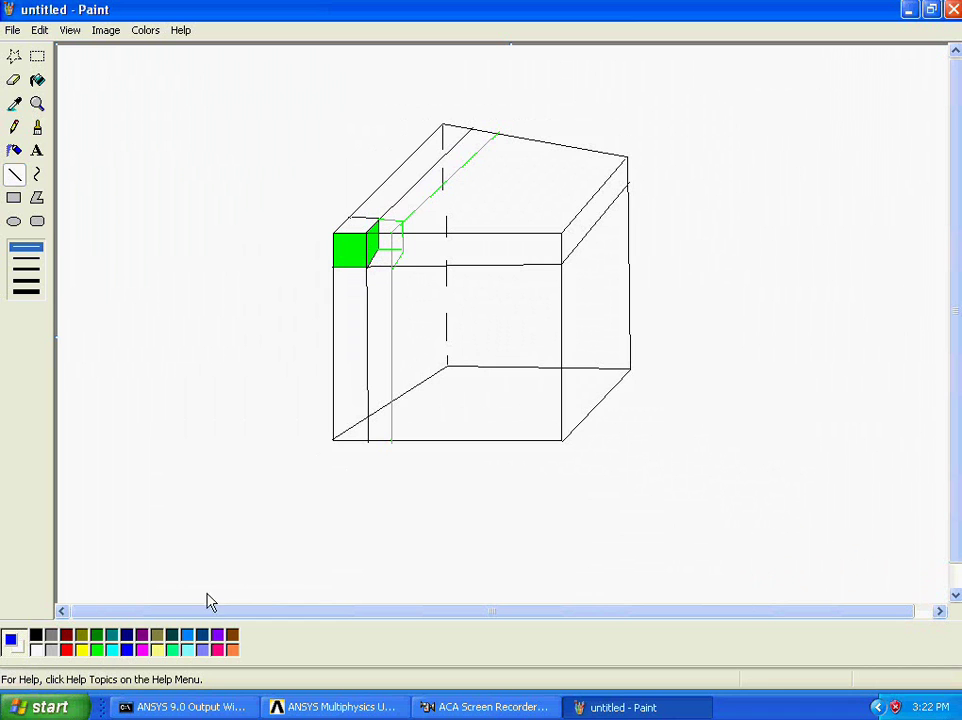
{"action": "left_click_drag", "start_coordinate": [371, 236], "coordinate": [371, 240]}
{"action": "left_click", "coordinate": [37, 104]}
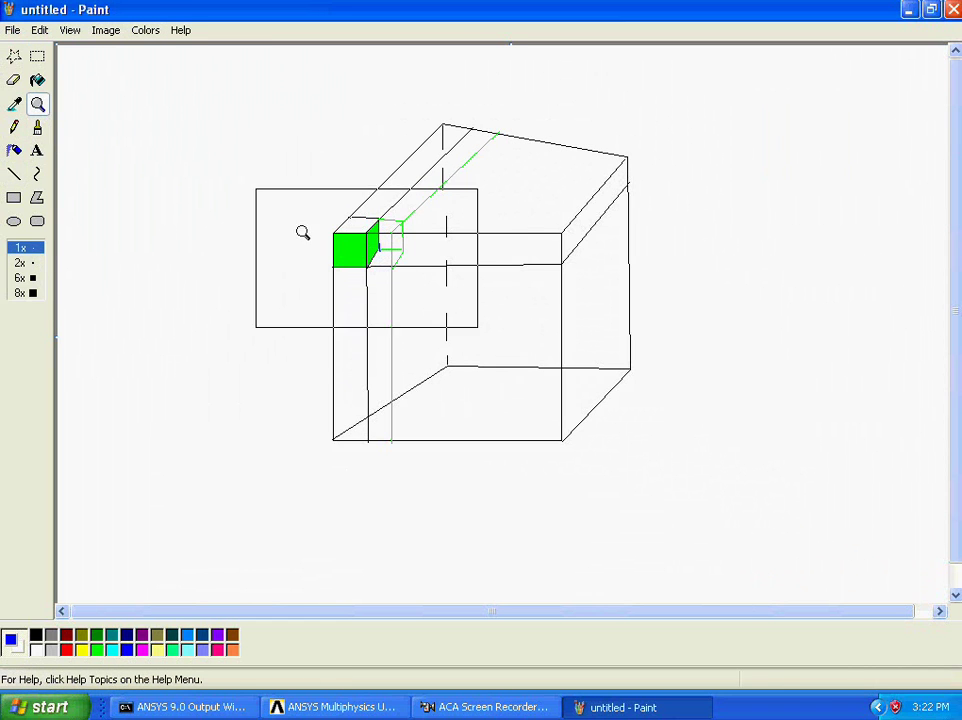
{"action": "left_click", "coordinate": [37, 80]}
{"action": "left_click", "coordinate": [374, 245]}
{"action": "left_click", "coordinate": [396, 246]}
{"action": "left_click", "coordinate": [395, 228]}
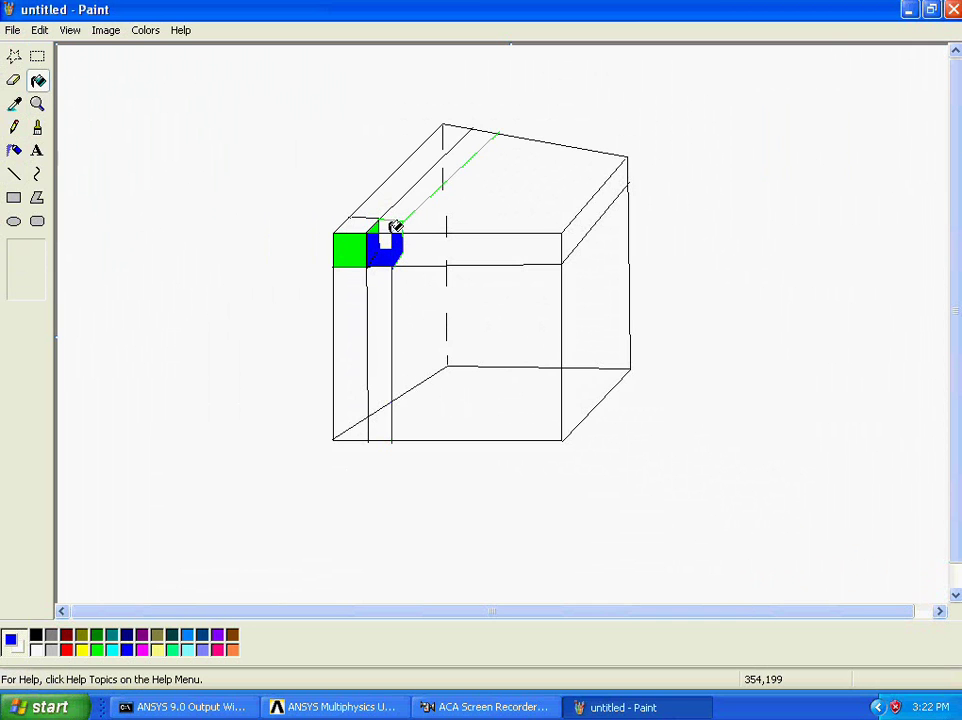
{"action": "left_click", "coordinate": [386, 240]}
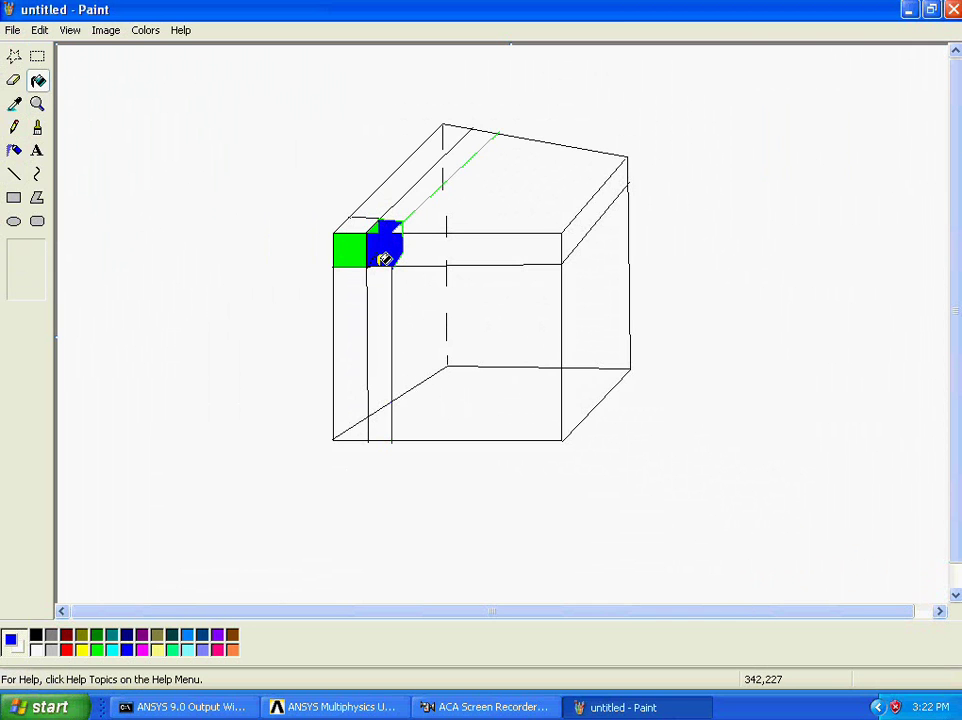
{"action": "left_click", "coordinate": [14, 80]}
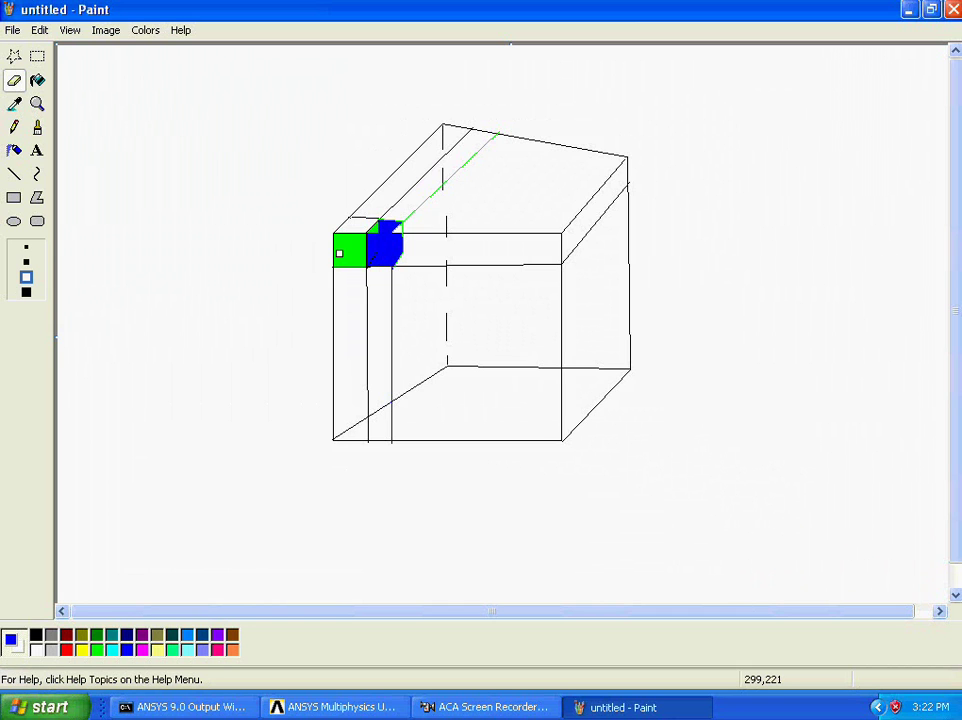
- Switch to ANSYS and create a block volume by centre, corner and Z with width 10, height 5 and depth 10
{"action": "left_click", "coordinate": [908, 12]}
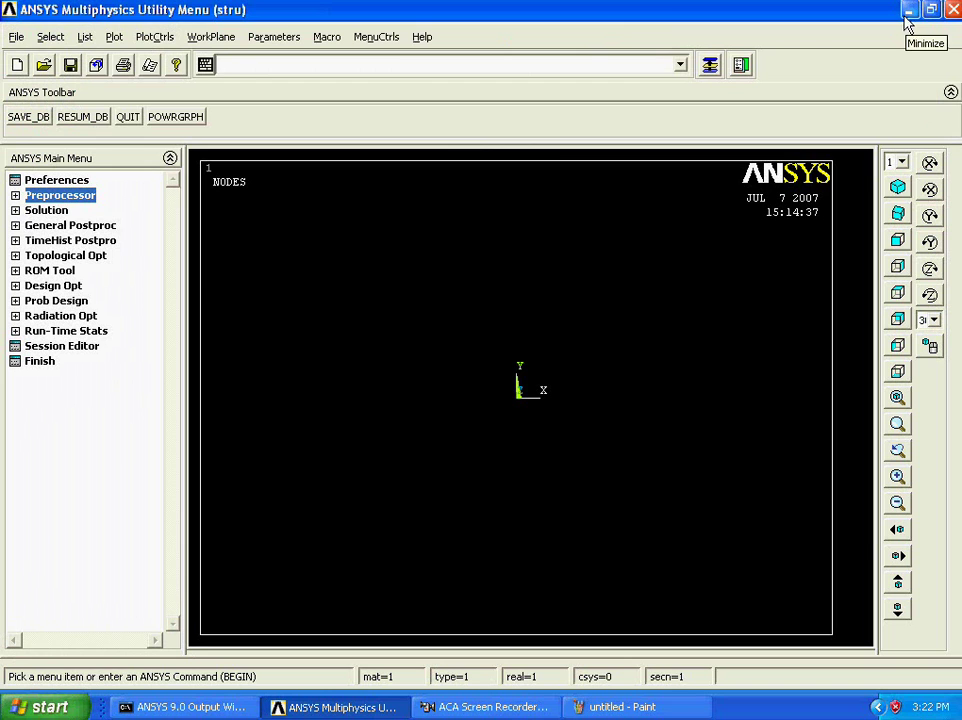
{"action": "left_click", "coordinate": [88, 197]}
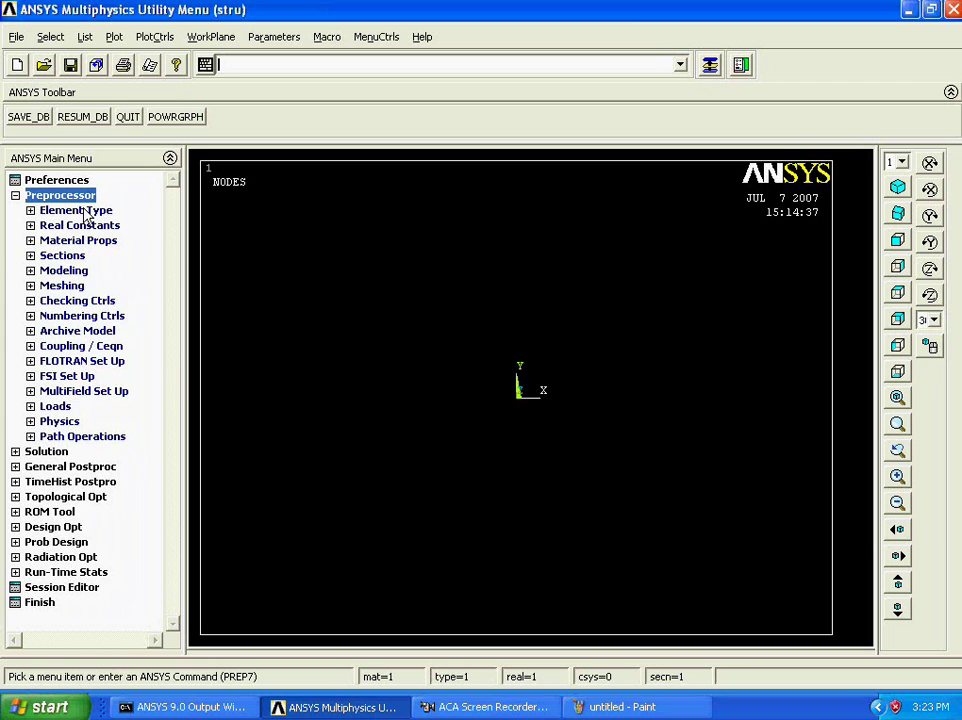
{"action": "left_click", "coordinate": [63, 270]}
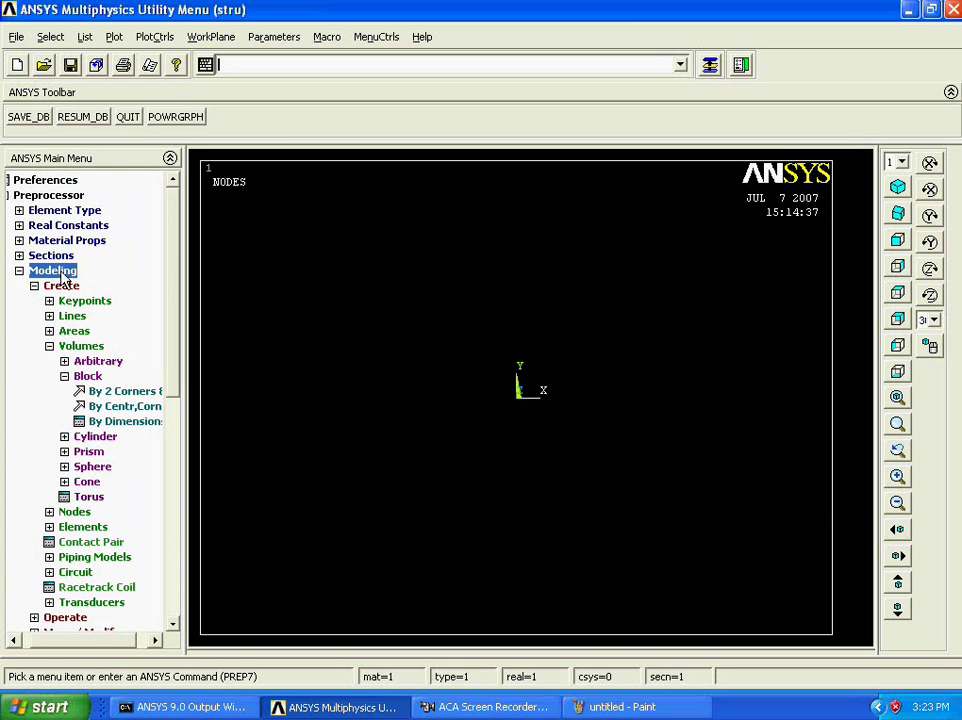
{"action": "left_click", "coordinate": [68, 379]}
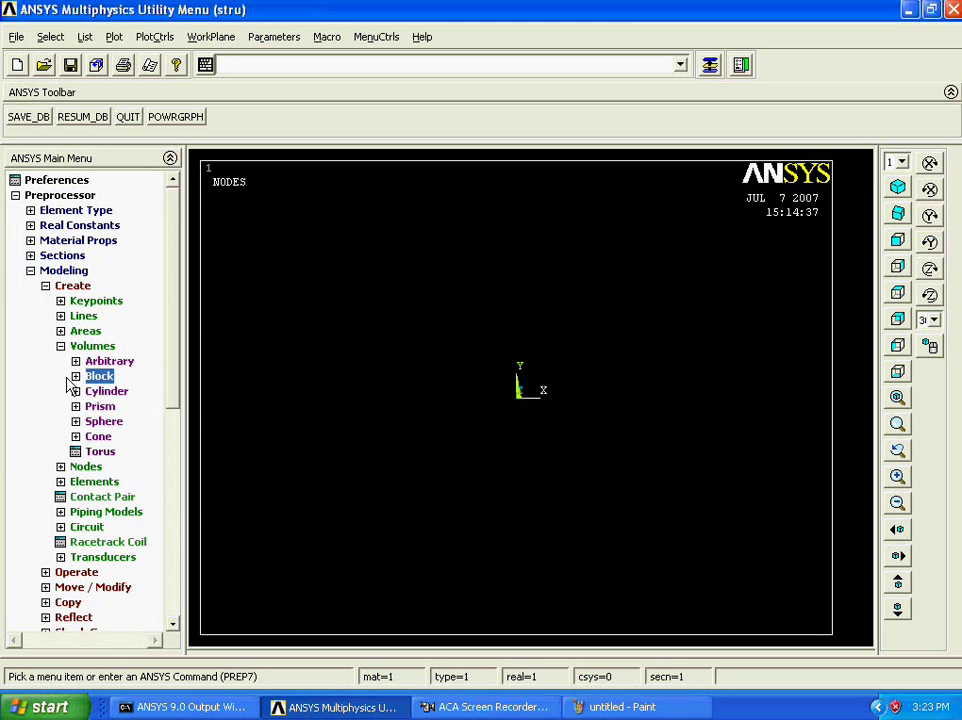
{"action": "left_click", "coordinate": [88, 348]}
{"action": "left_click", "coordinate": [88, 348]}
{"action": "left_click", "coordinate": [88, 348]}
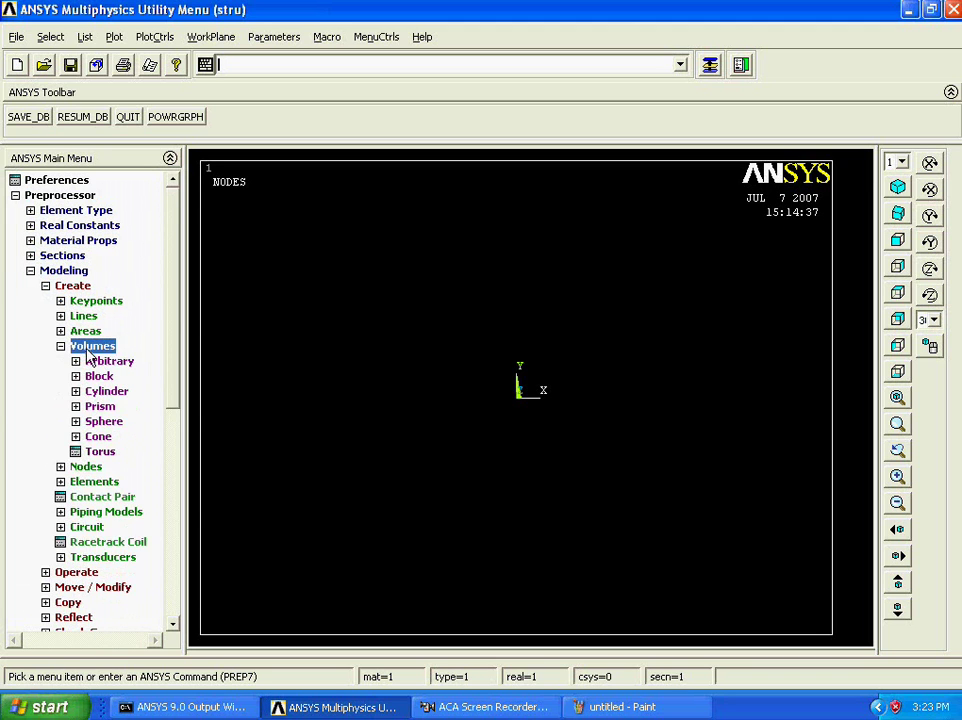
{"action": "left_click", "coordinate": [88, 377]}
{"action": "left_click", "coordinate": [90, 406]}
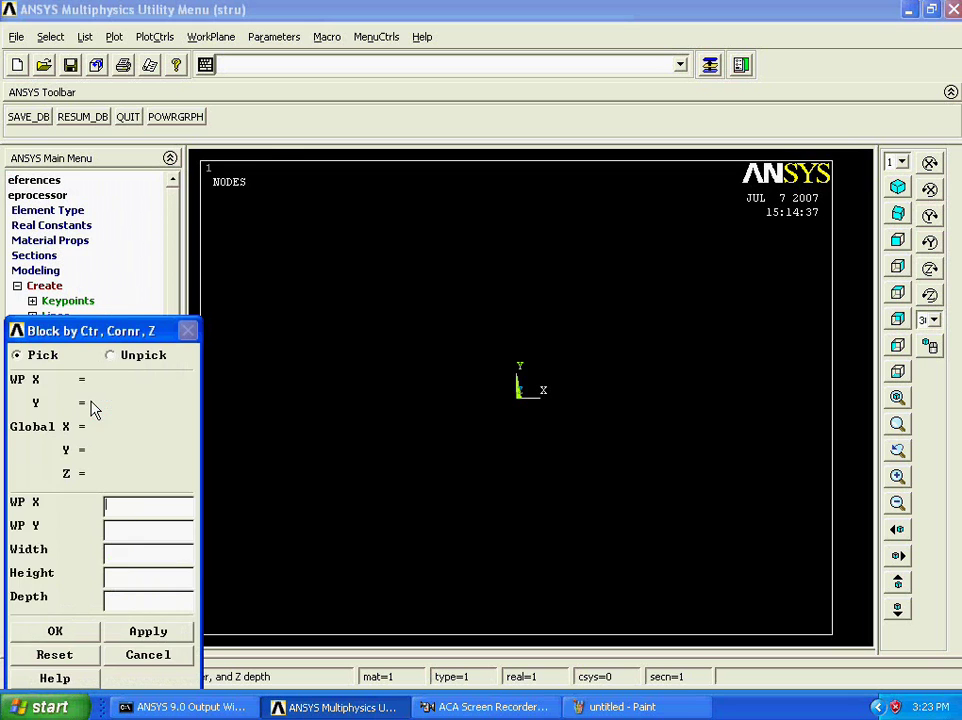
{"action": "left_click_drag", "start_coordinate": [148, 332], "coordinate": [221, 142]}
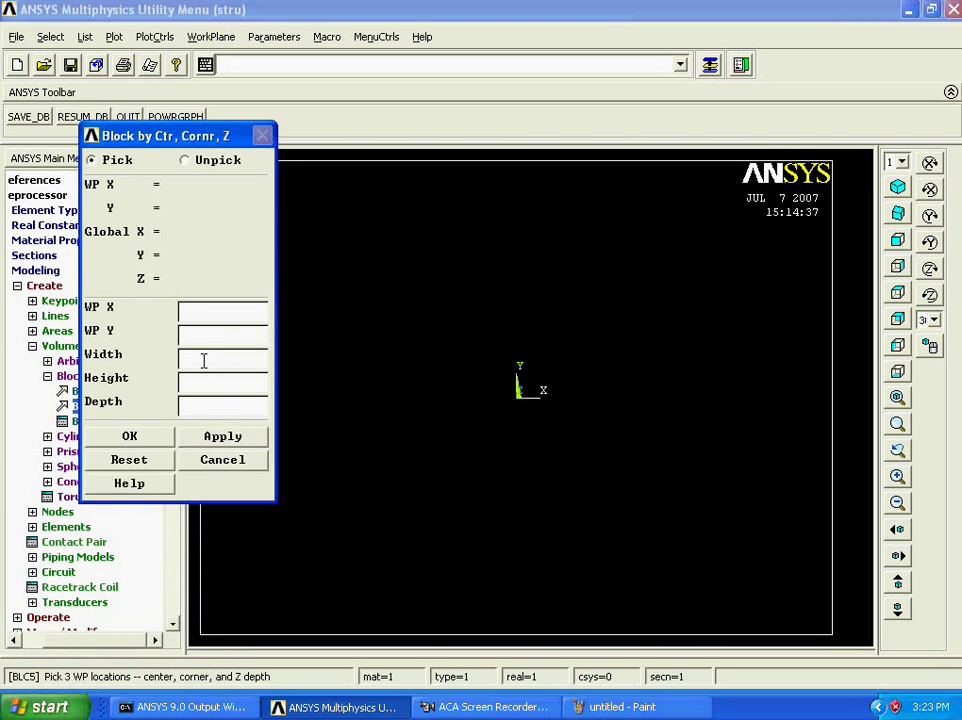
{"action": "left_click", "coordinate": [203, 360]}
{"action": "type", "text": "10"}
{"action": "type", "text": "5"}
{"action": "key", "text": "Tab"}
{"action": "type", "text": "10"}
{"action": "left_click", "coordinate": [129, 436]}
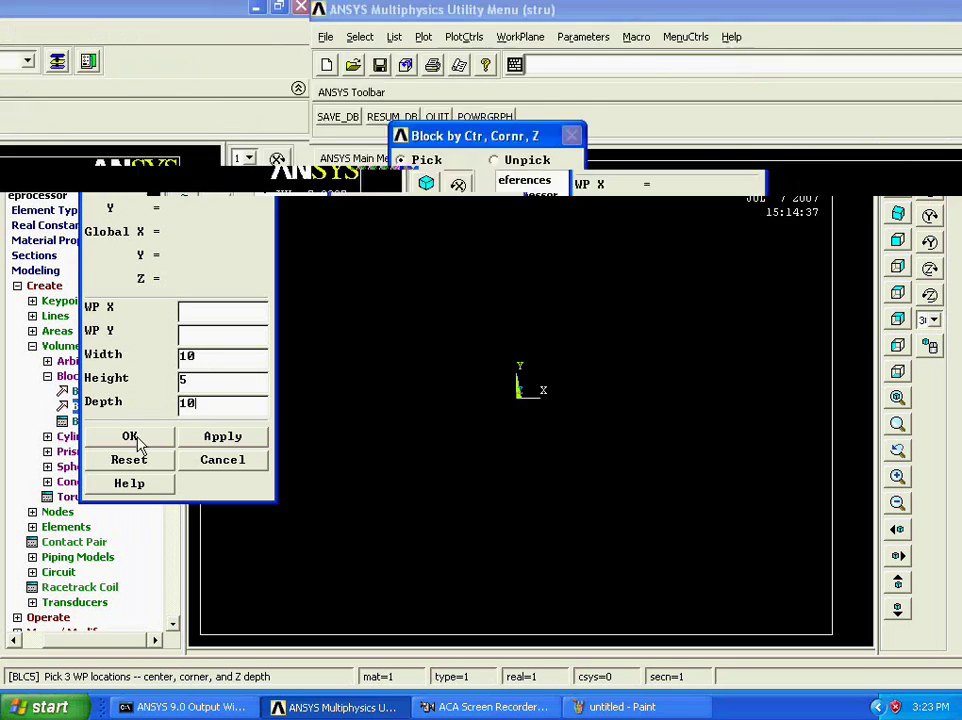
- Display the new block in an oblique view
{"action": "right_click", "coordinate": [393, 434]}
{"action": "left_click", "coordinate": [427, 487]}
{"action": "mouse_move", "coordinate": [429, 498]}
{"action": "right_mouse_down", "text": "ctrl"}
{"action": "mouse_move", "coordinate": [365, 430]}
{"action": "mouse_move", "coordinate": [480, 497]}
{"action": "mouse_move", "coordinate": [414, 475]}
{"action": "mouse_move", "coordinate": [438, 427]}
{"action": "mouse_move", "coordinate": [448, 478]}
{"action": "mouse_move", "coordinate": [752, 423]}
{"action": "right_mouse_up", "text": "ctrl"}
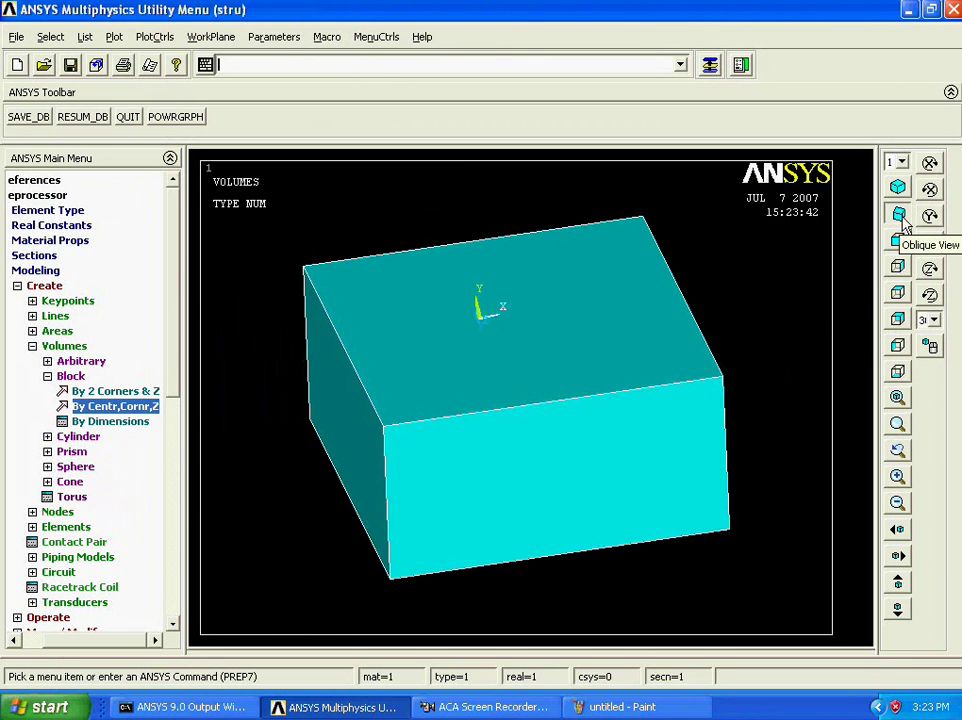
{"action": "left_click", "coordinate": [42, 287]}
{"action": "left_click", "coordinate": [43, 272]}
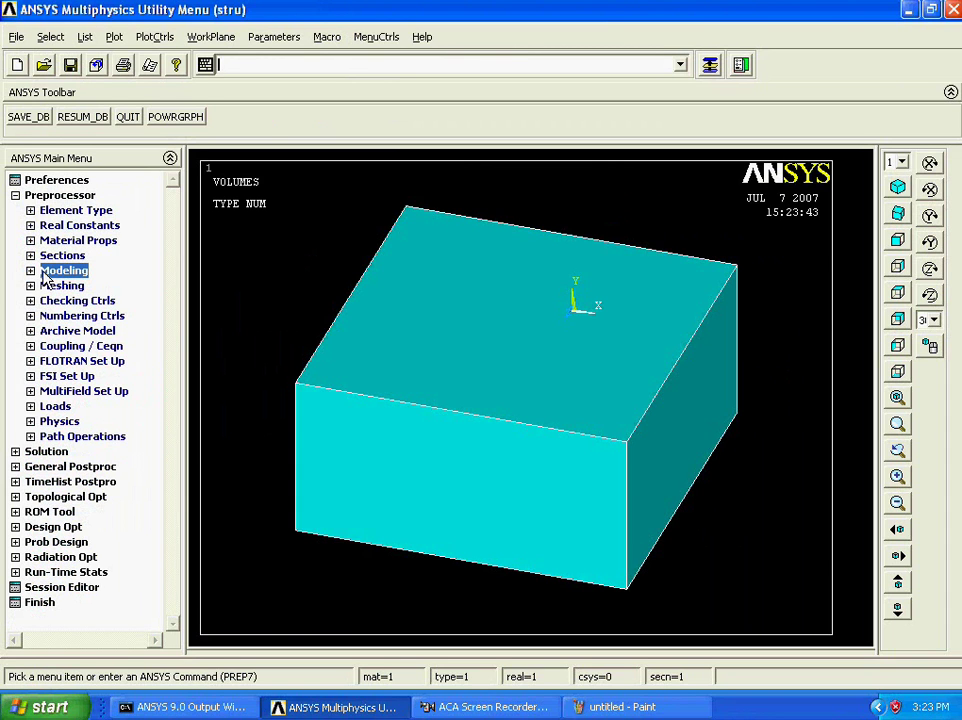
- Add element type 45 from the element library with reference number 1 and replot the block
{"action": "left_click", "coordinate": [77, 214]}
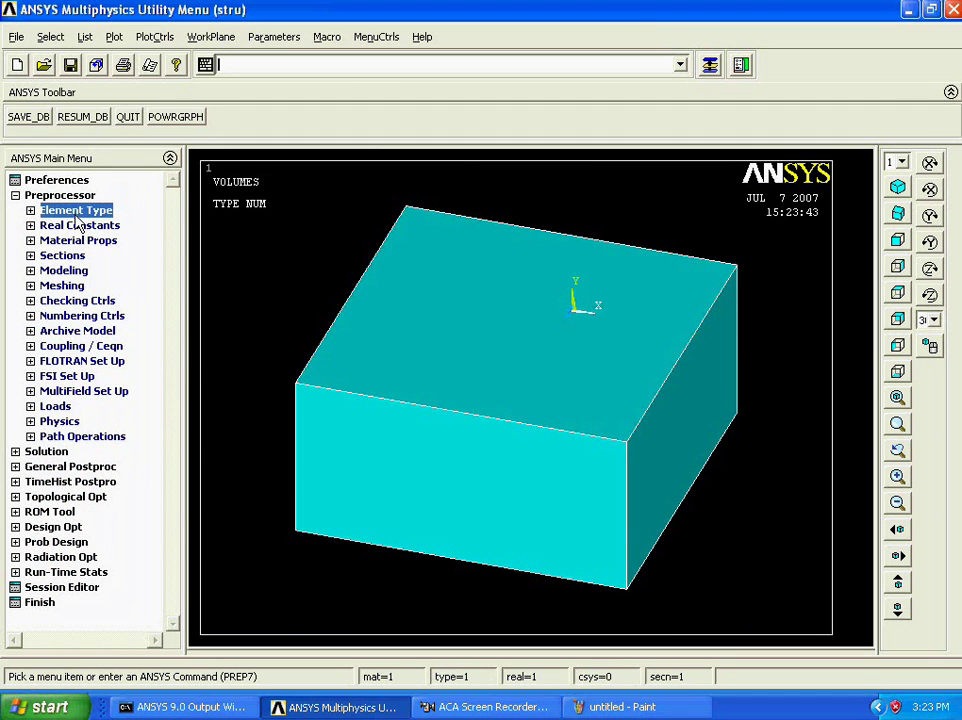
{"action": "left_click", "coordinate": [77, 214]}
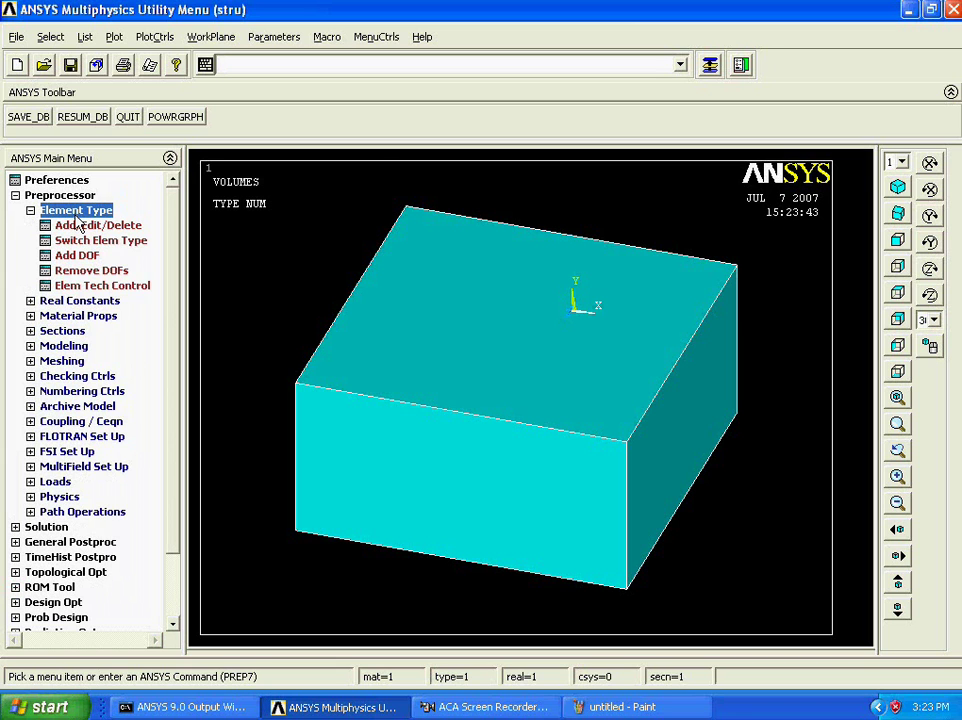
{"action": "left_click", "coordinate": [80, 225]}
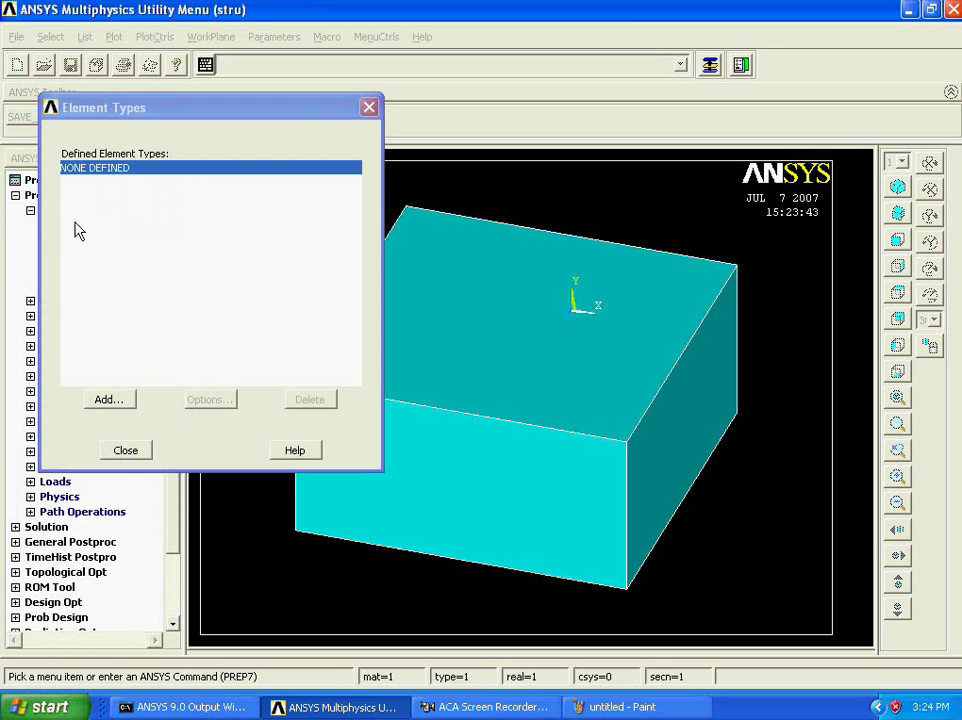
{"action": "left_click", "coordinate": [107, 400]}
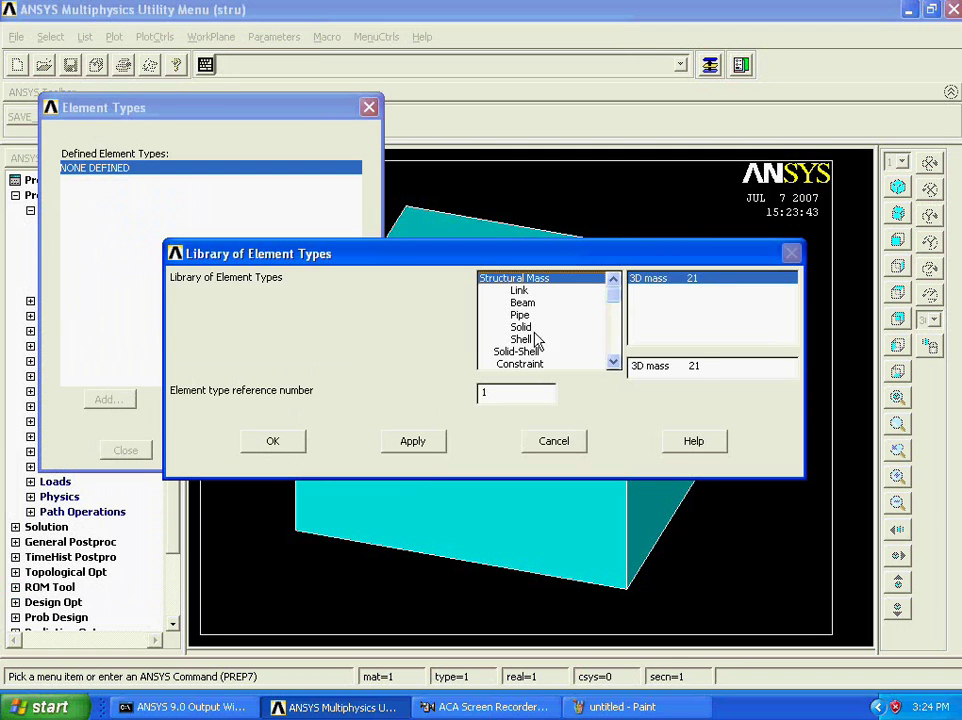
{"action": "left_click_drag", "start_coordinate": [729, 366], "coordinate": [538, 378]}
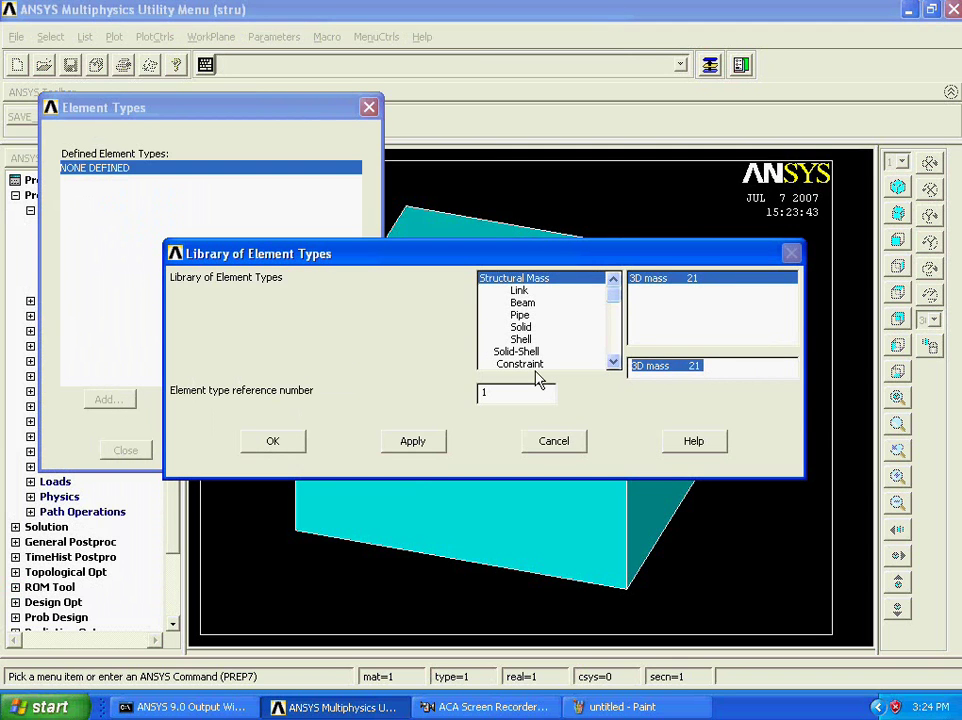
{"action": "type", "text": "45"}
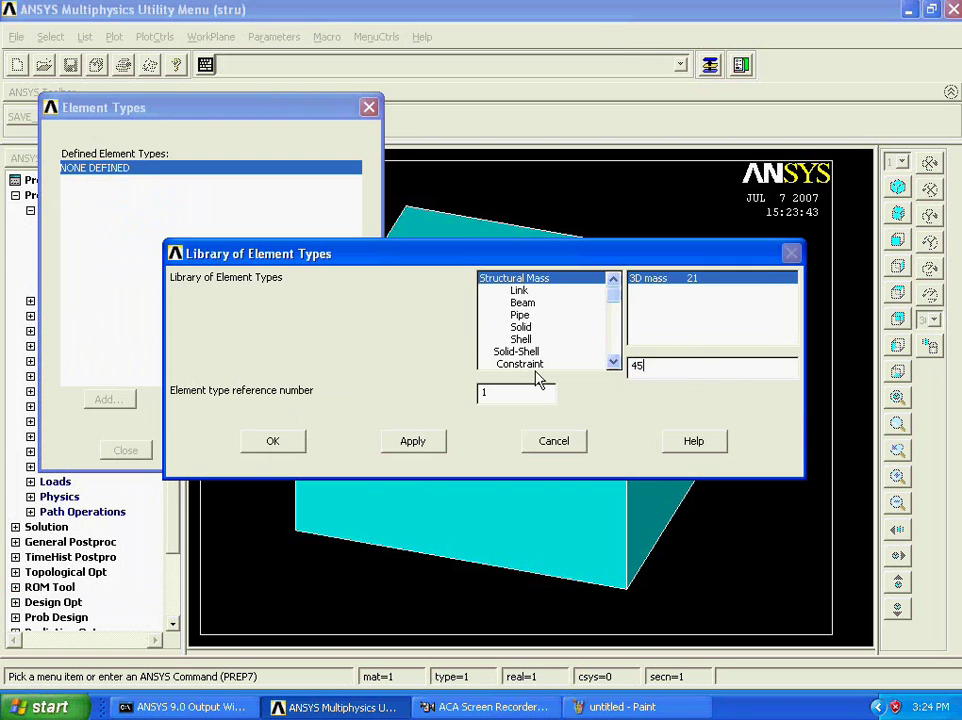
{"action": "key", "text": "Return"}
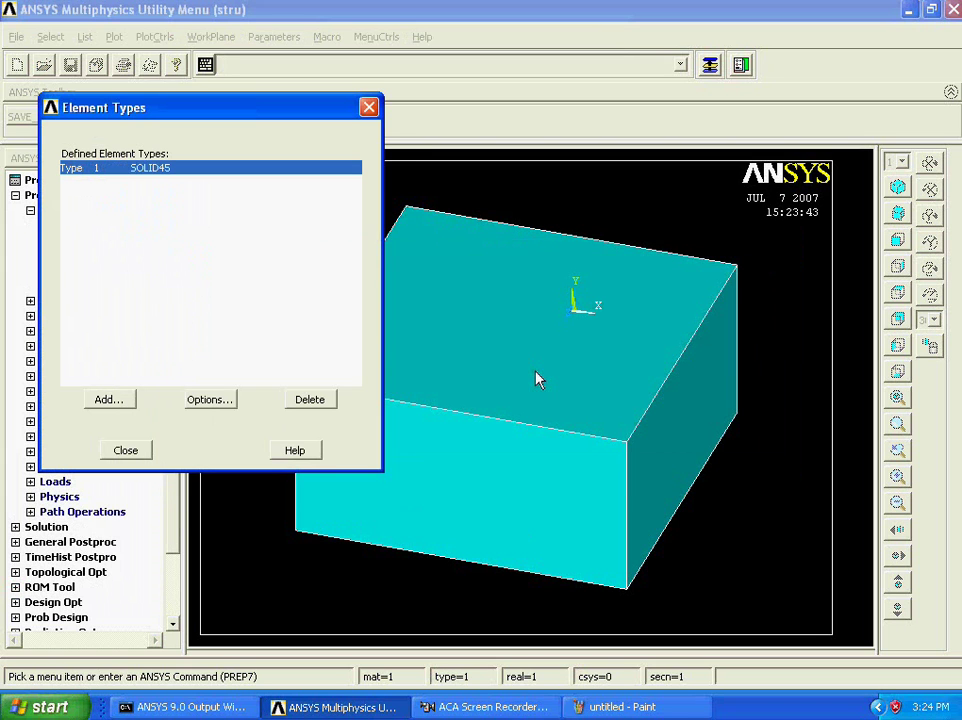
{"action": "left_click", "coordinate": [126, 451]}
{"action": "right_click", "coordinate": [361, 453]}
{"action": "left_click", "coordinate": [367, 456]}
{"action": "left_click", "coordinate": [108, 211]}
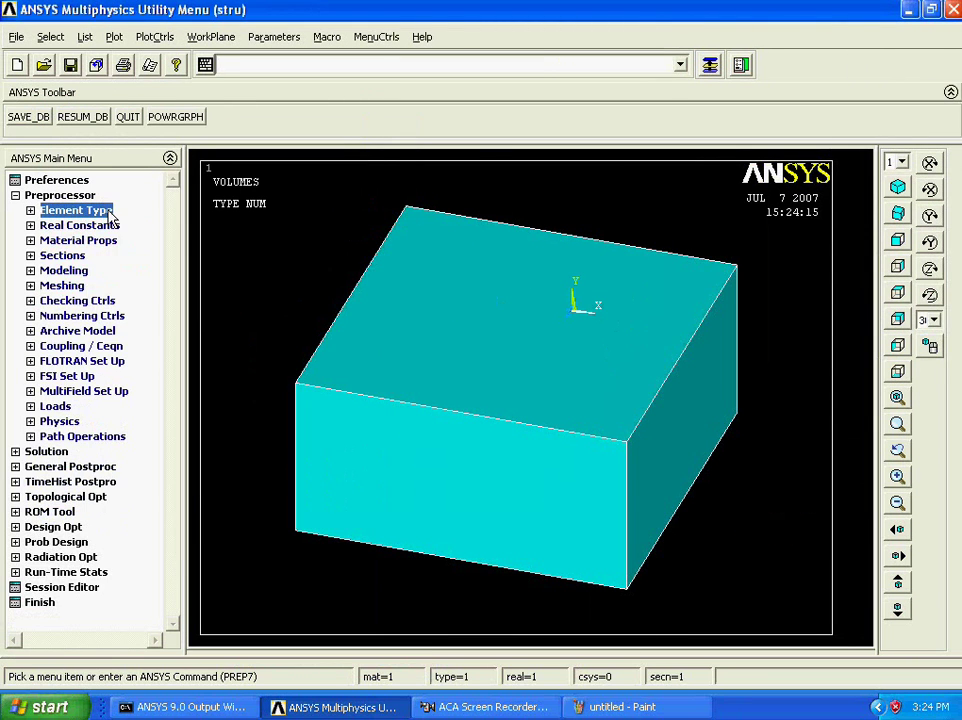
- Accept a tet element expansion of 1 in the global manual volume sizing controls
{"action": "left_click", "coordinate": [64, 286]}
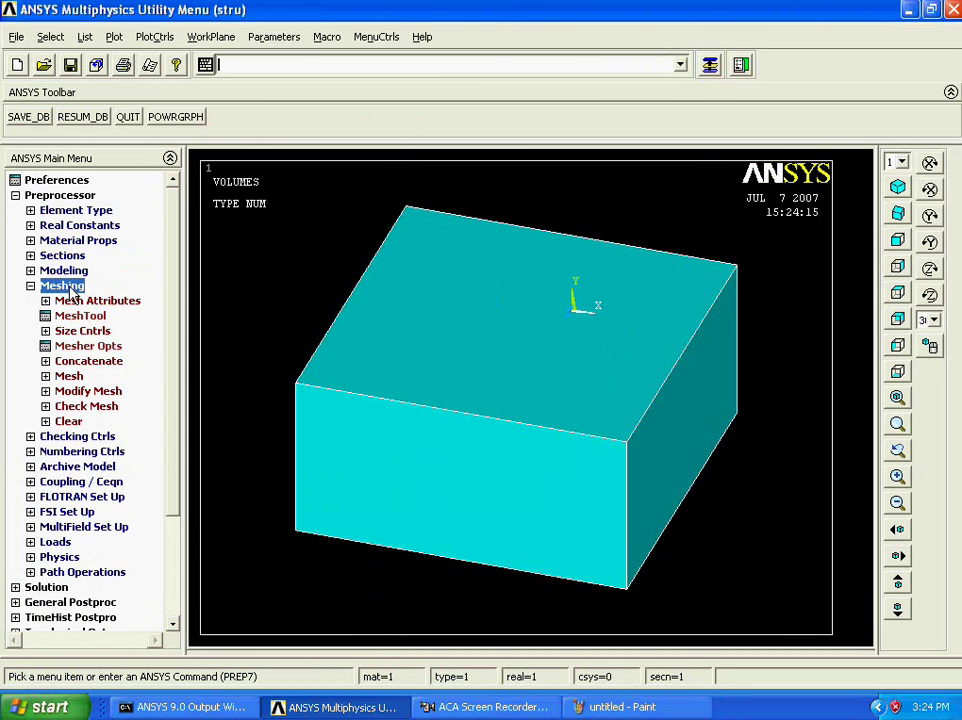
{"action": "left_click", "coordinate": [54, 332]}
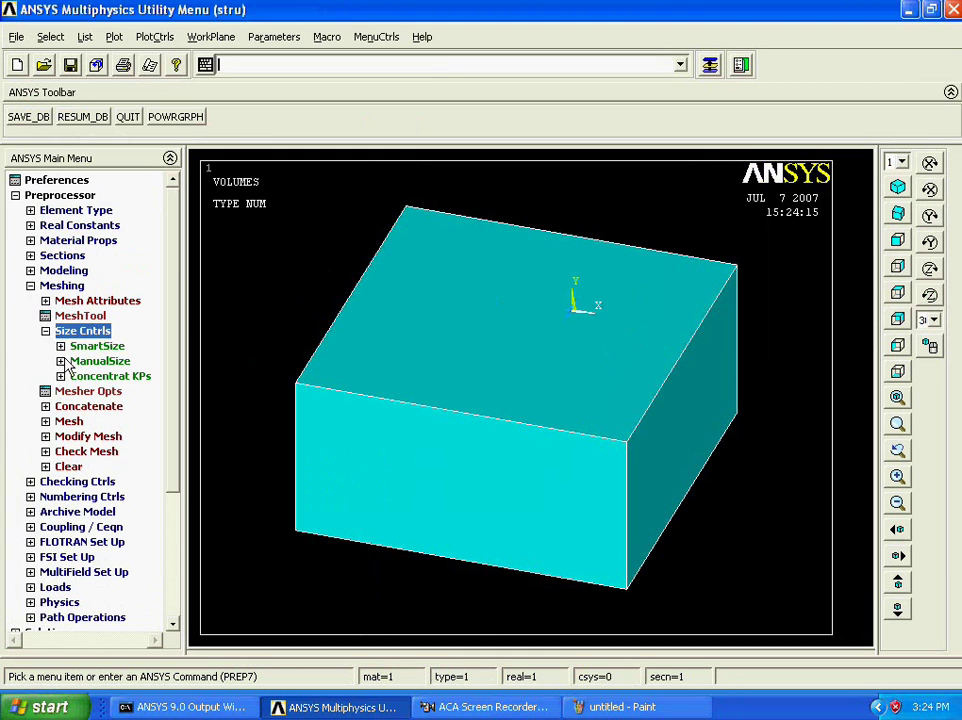
{"action": "left_click", "coordinate": [72, 362]}
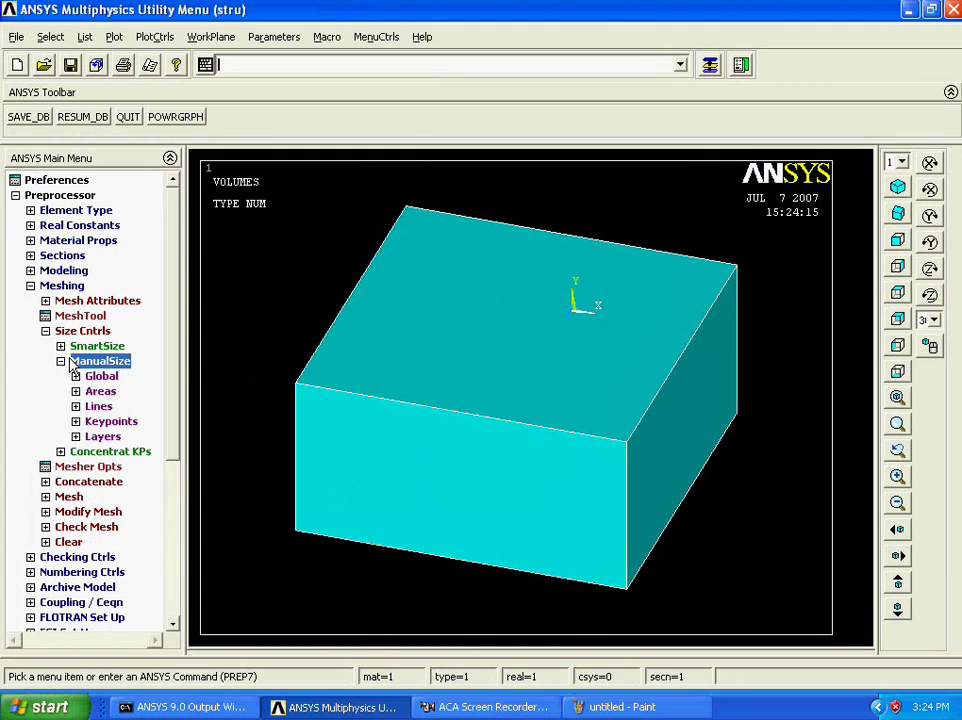
{"action": "left_click", "coordinate": [77, 377]}
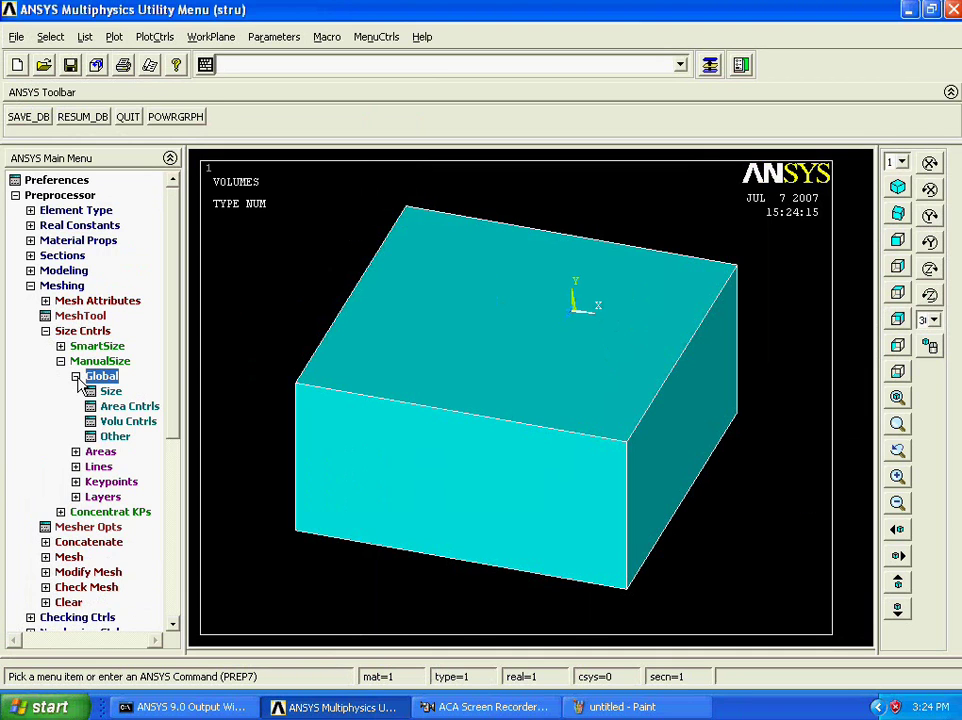
{"action": "left_click", "coordinate": [75, 377]}
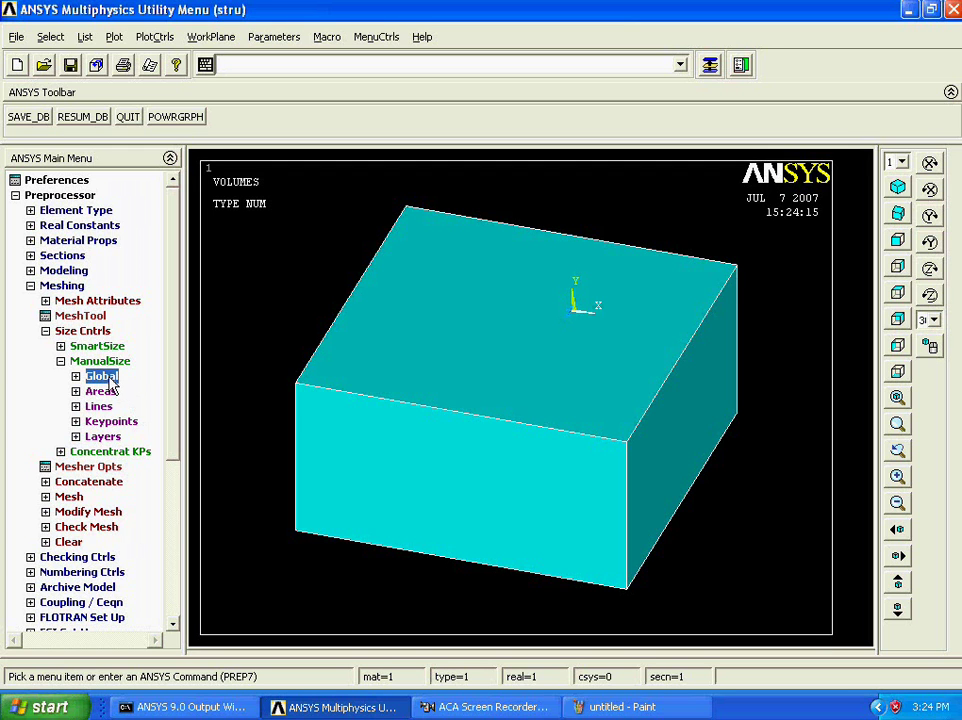
{"action": "left_click", "coordinate": [101, 377]}
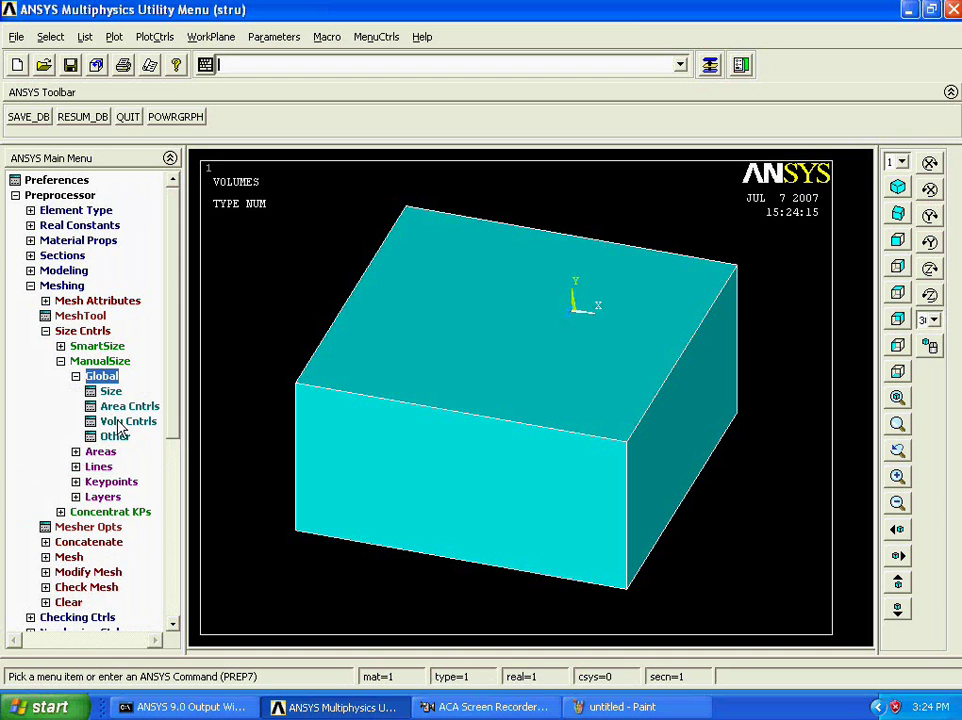
{"action": "left_click", "coordinate": [120, 422]}
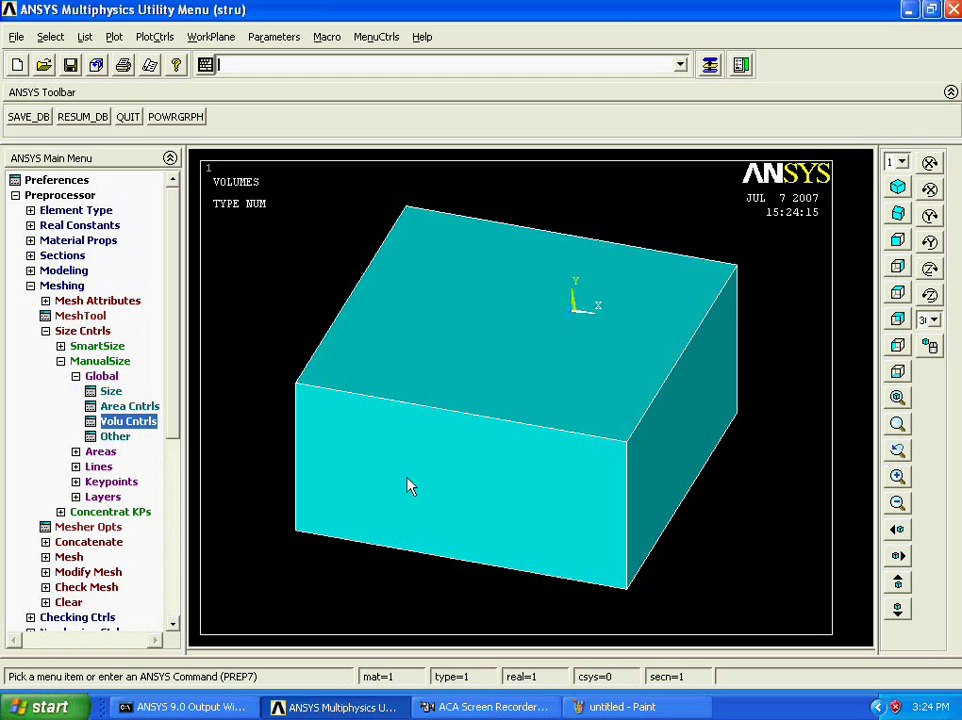
{"action": "left_click", "coordinate": [128, 422]}
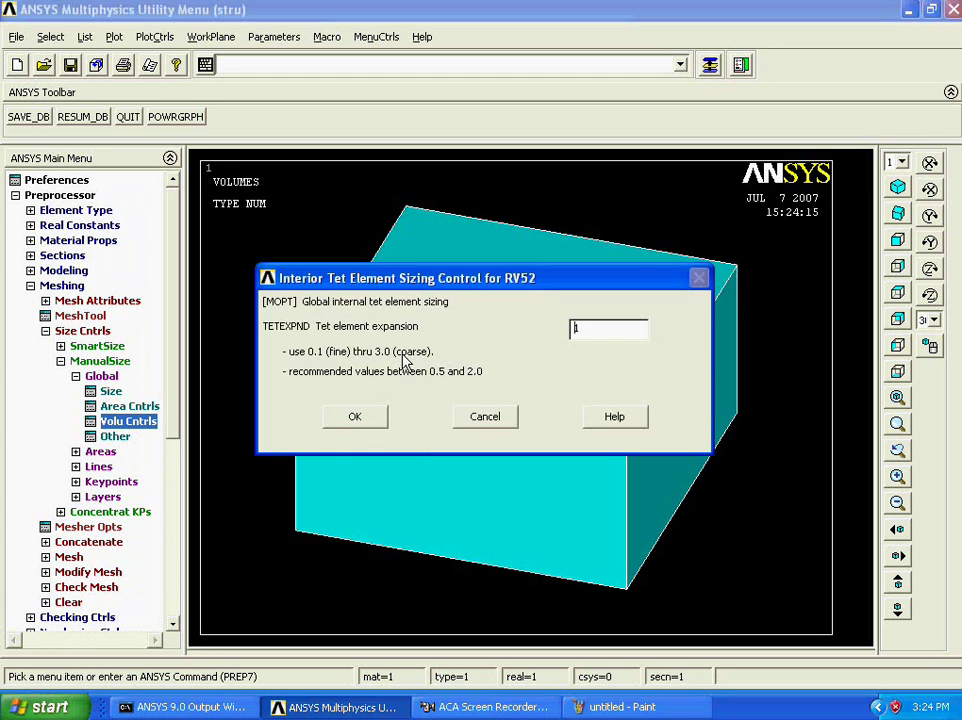
{"action": "left_click_drag", "start_coordinate": [463, 287], "coordinate": [451, 226]}
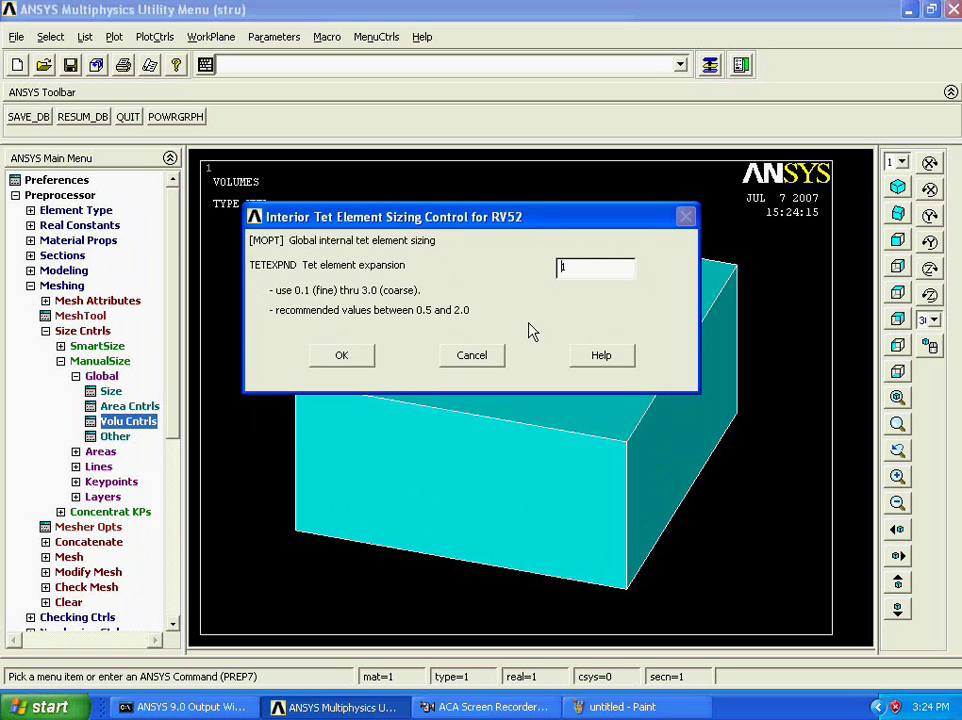
{"action": "left_click", "coordinate": [340, 357]}
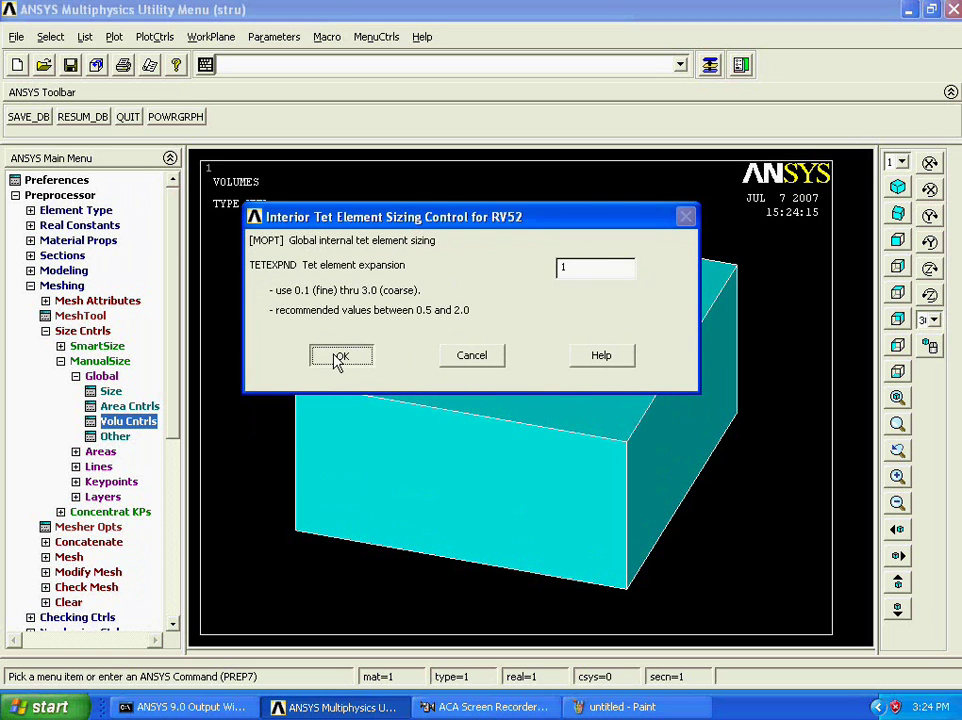
- Close the tet sizing settings and free-mesh the block volume
{"action": "right_click", "coordinate": [335, 362]}
{"action": "left_click", "coordinate": [342, 362]}
{"action": "left_click", "coordinate": [60, 361]}
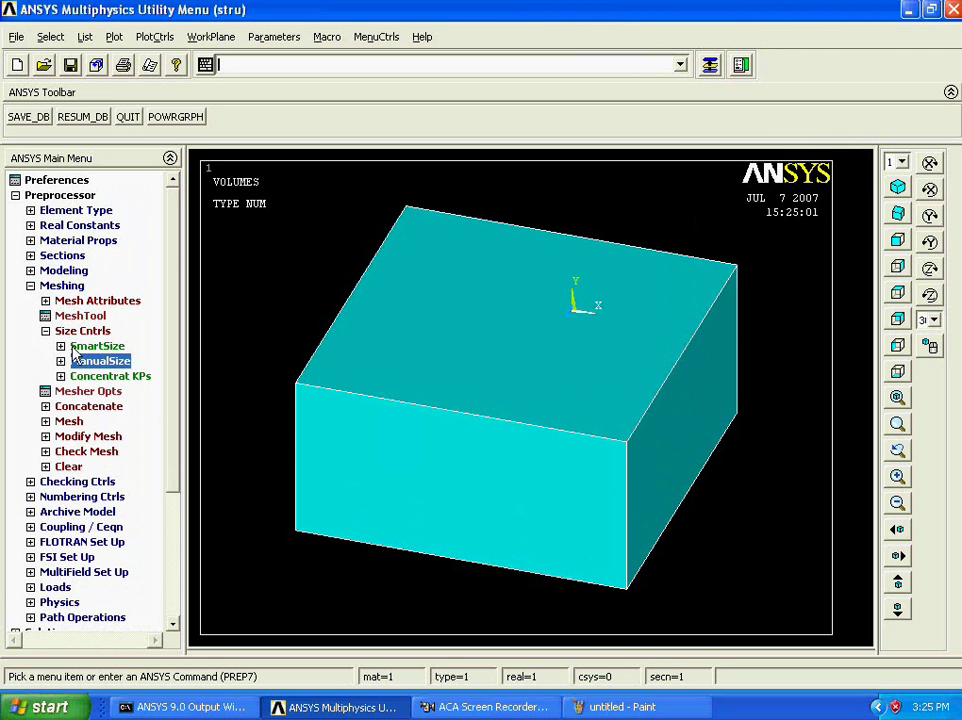
{"action": "left_click", "coordinate": [45, 330]}
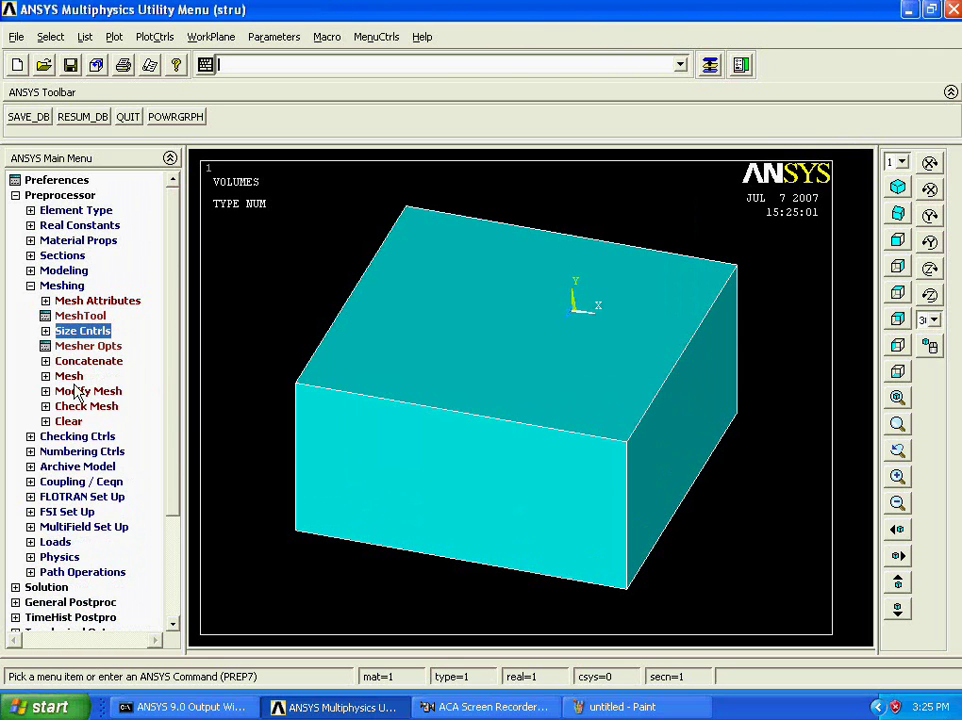
{"action": "left_click", "coordinate": [66, 377]}
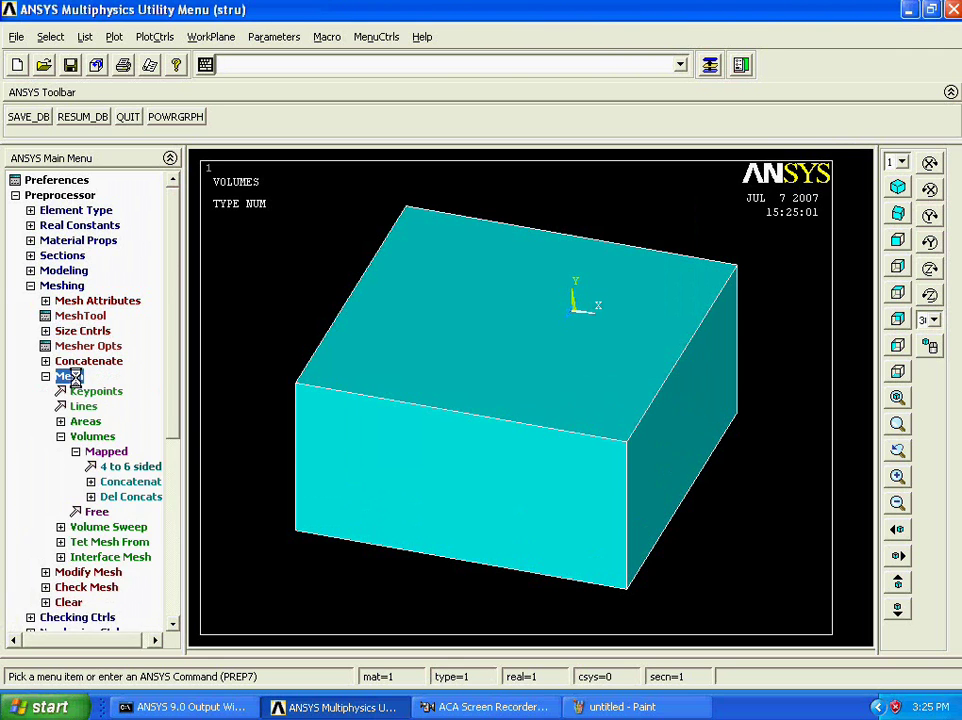
{"action": "left_click", "coordinate": [75, 437]}
{"action": "left_click", "coordinate": [75, 437]}
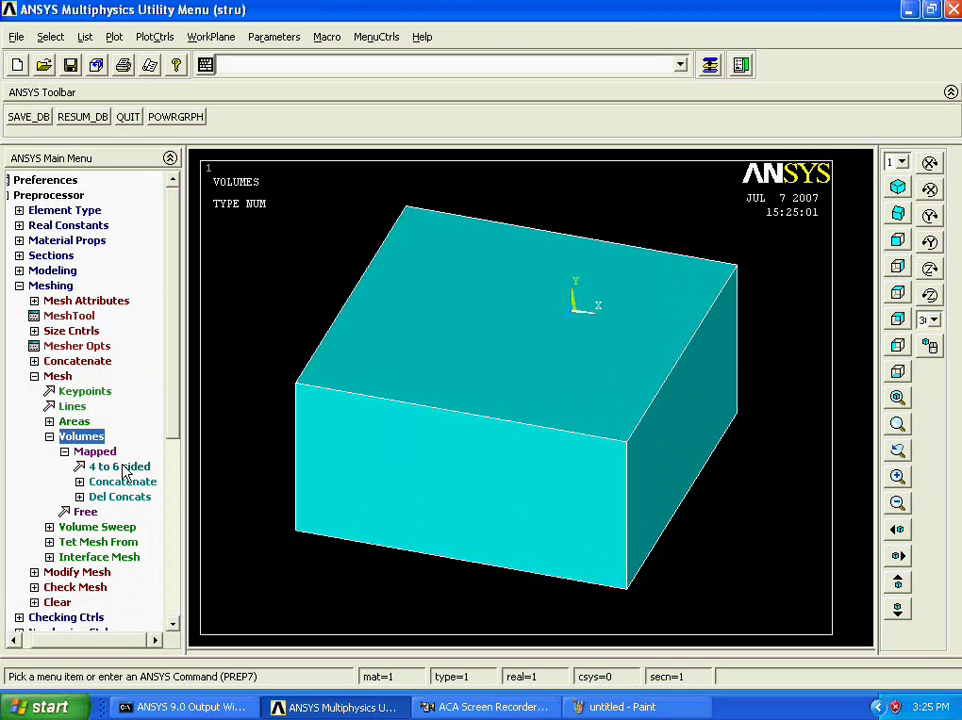
{"action": "left_click", "coordinate": [93, 451]}
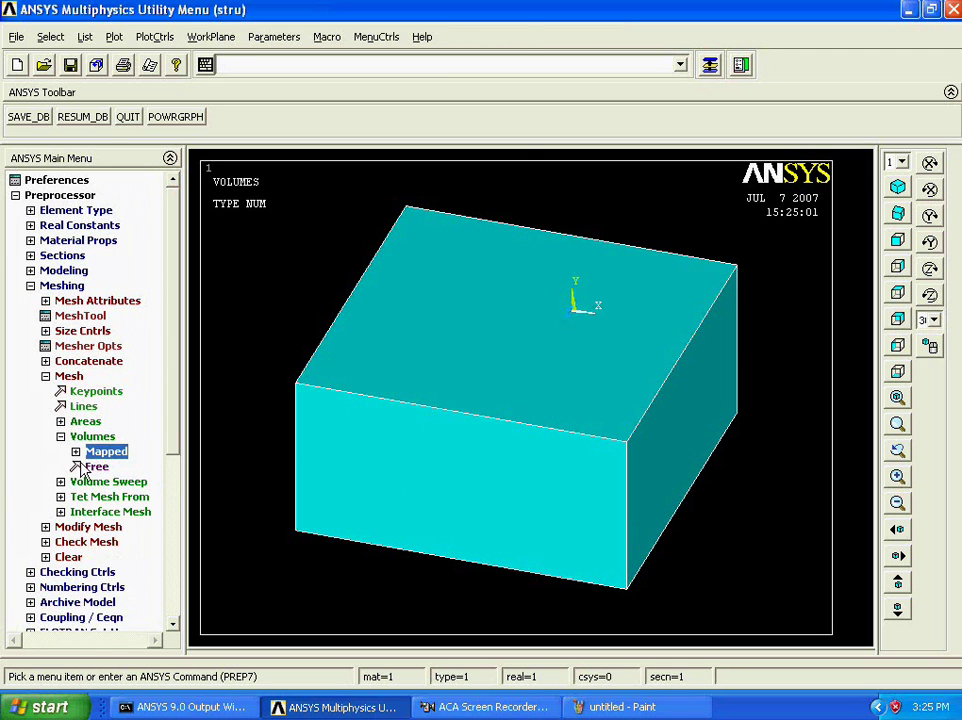
{"action": "left_click", "coordinate": [92, 466]}
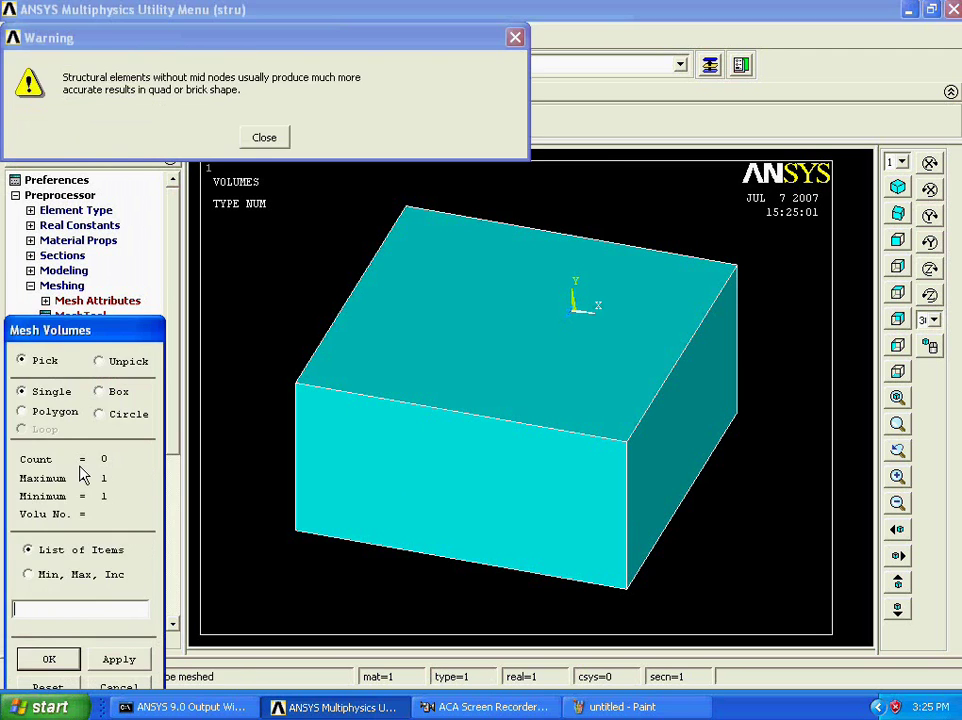
{"action": "left_click", "coordinate": [347, 497]}
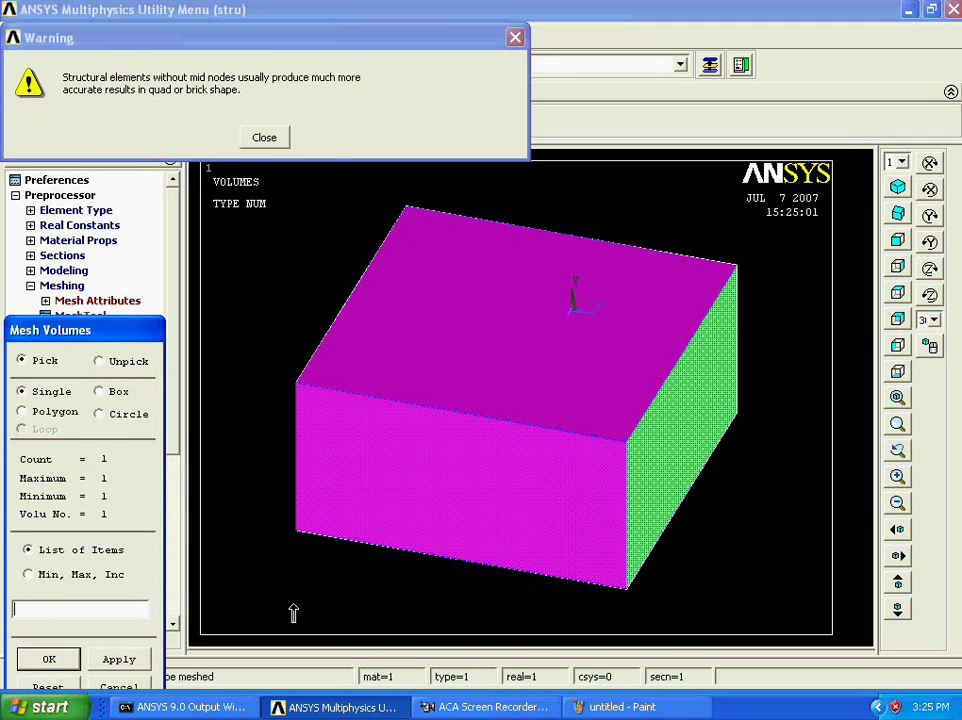
{"action": "left_click", "coordinate": [264, 137]}
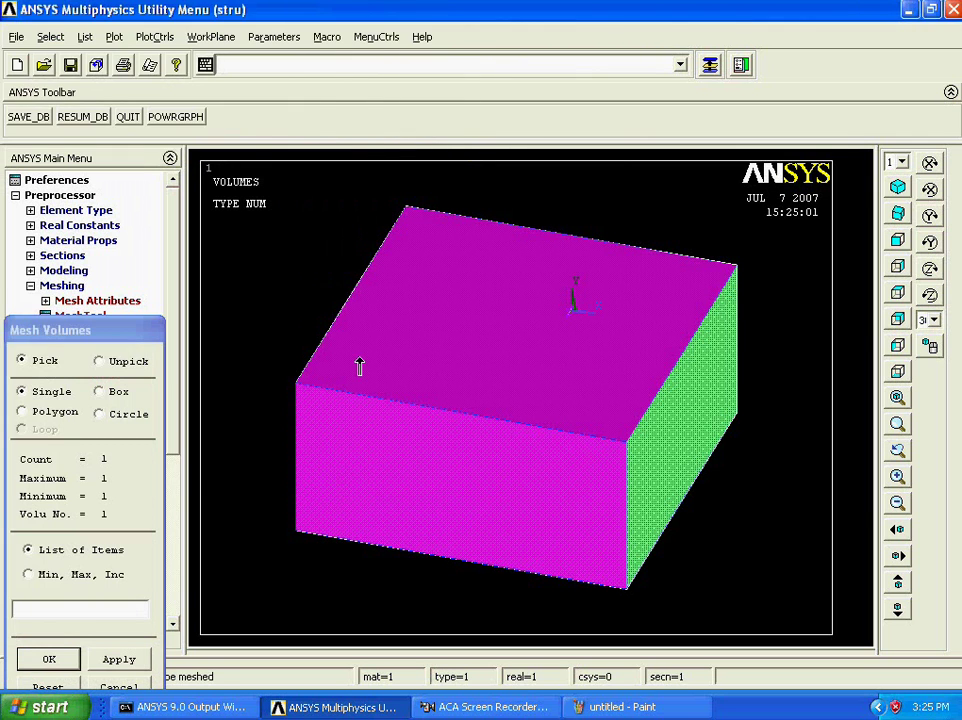
{"action": "middle_click", "coordinate": [360, 366]}
{"action": "left_click", "coordinate": [264, 137]}
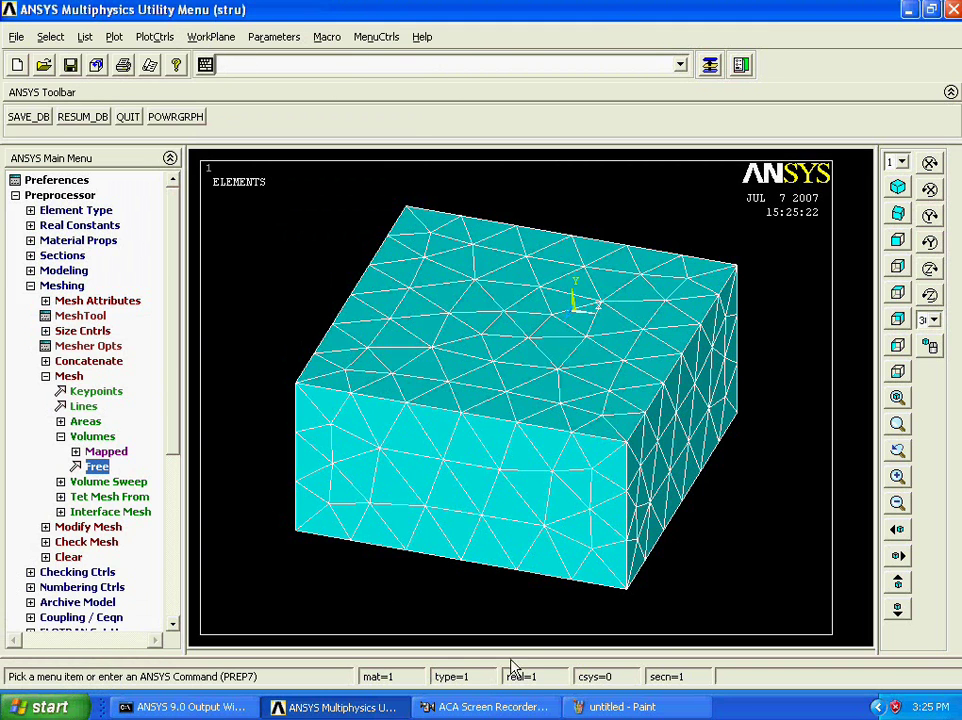
- Switch to Paint and start a new blank image, discarding the cube sketch without saving
{"action": "left_click", "coordinate": [605, 707]}
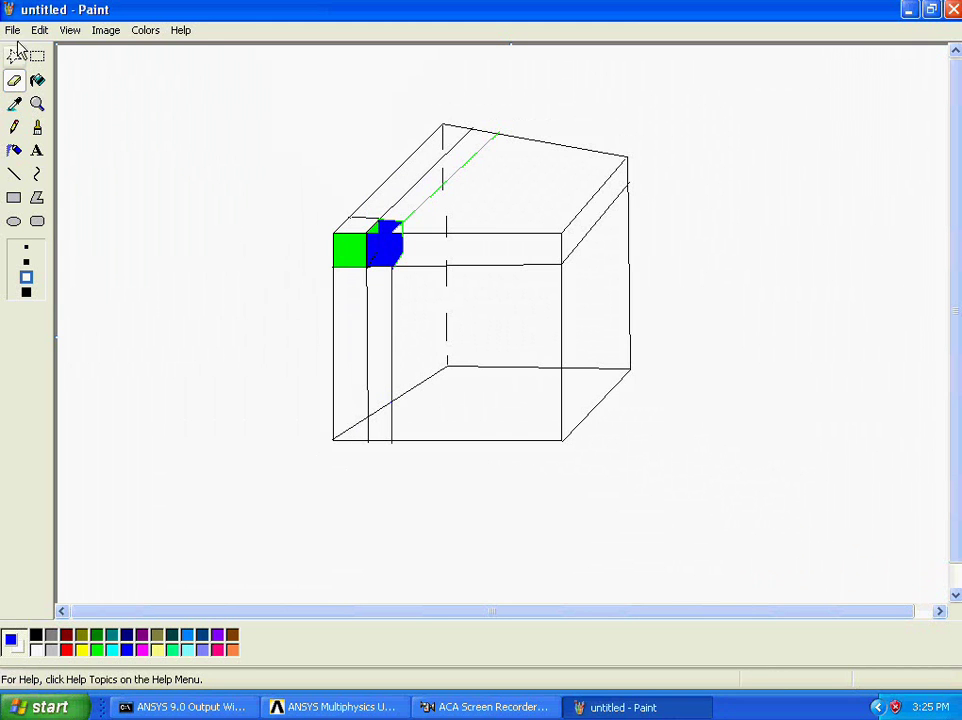
{"action": "left_click", "coordinate": [13, 30]}
{"action": "left_click", "coordinate": [37, 52]}
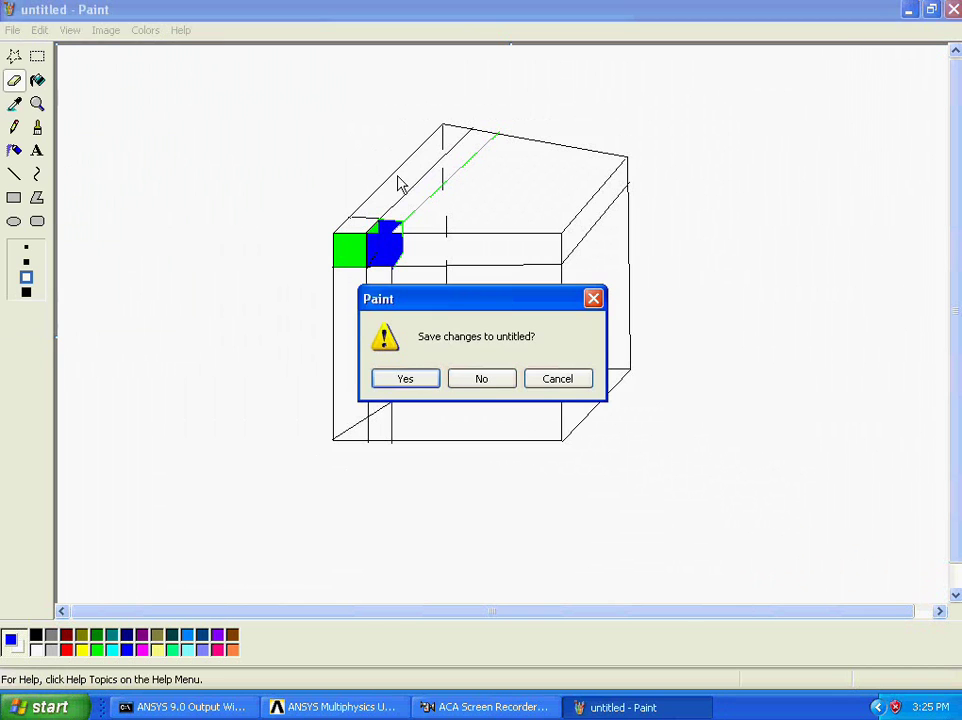
{"action": "left_click", "coordinate": [457, 380]}
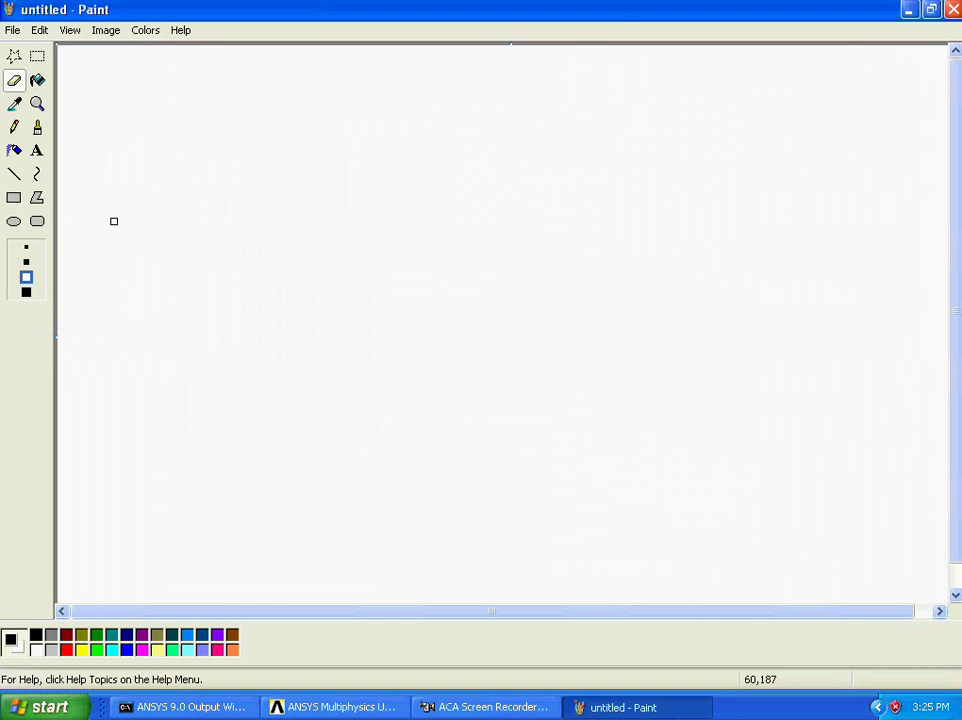
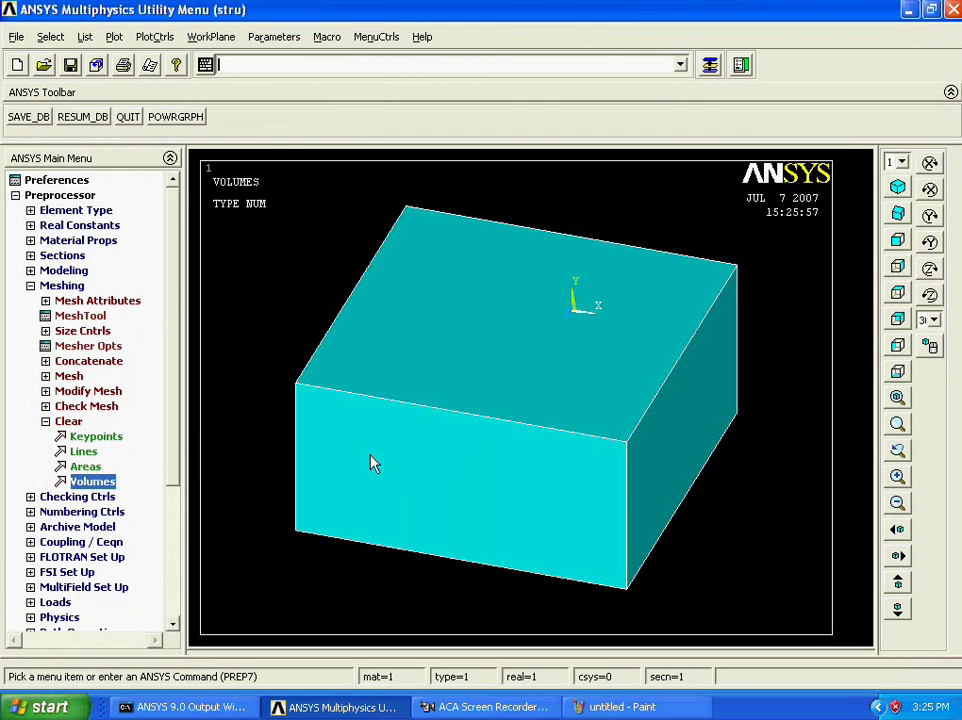
- Mesh the block volume in ANSYS with the mapped 4 to 6 sided option
{"action": "left_click", "coordinate": [81, 380]}
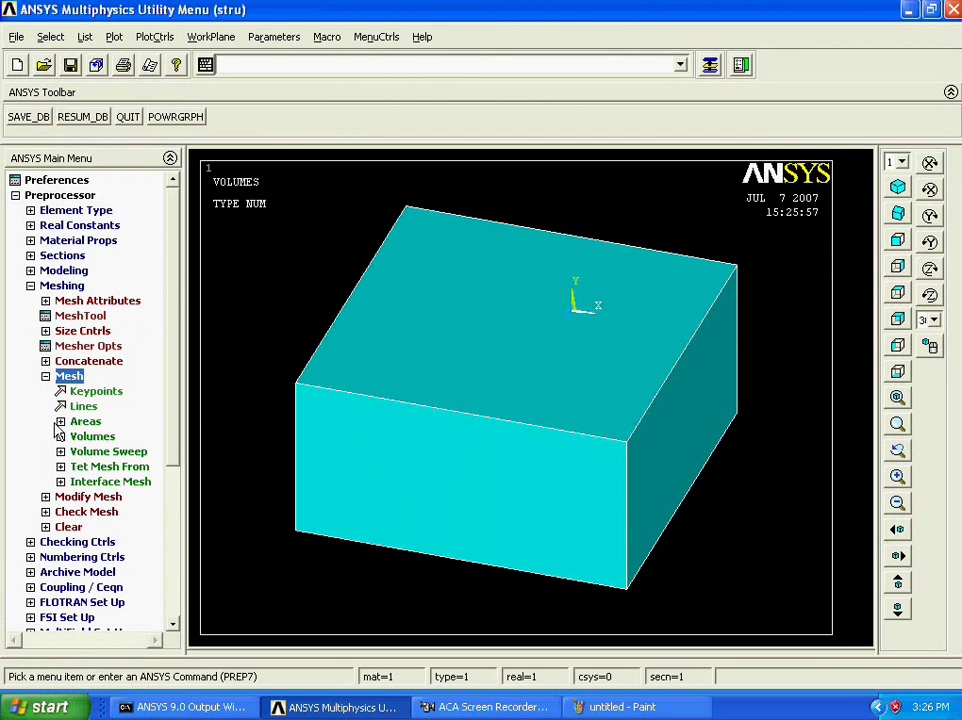
{"action": "left_click", "coordinate": [88, 437]}
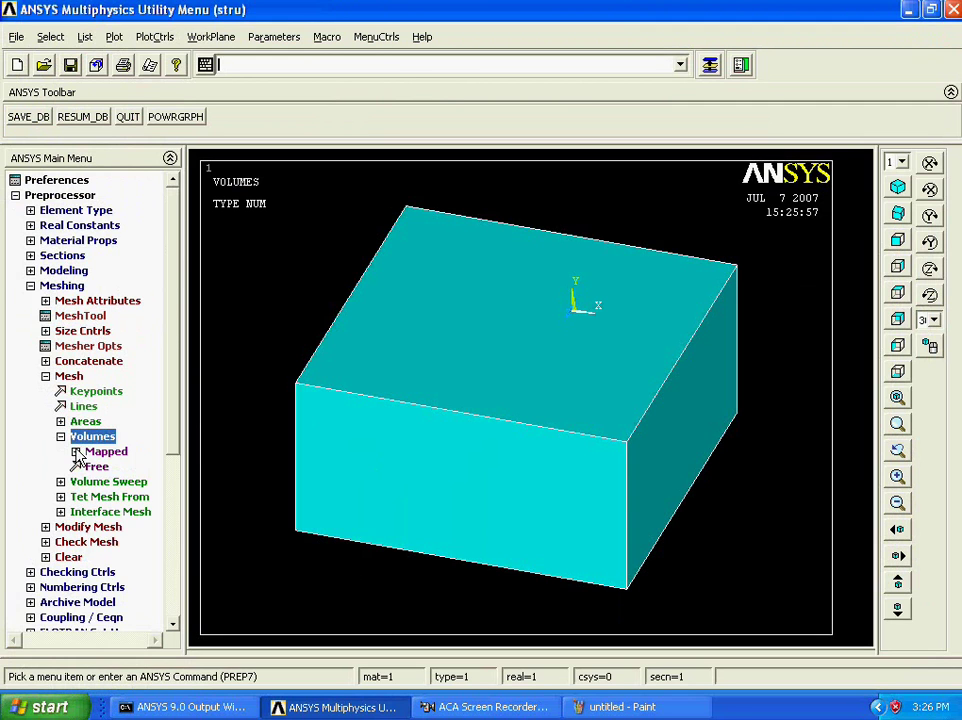
{"action": "left_click", "coordinate": [80, 453]}
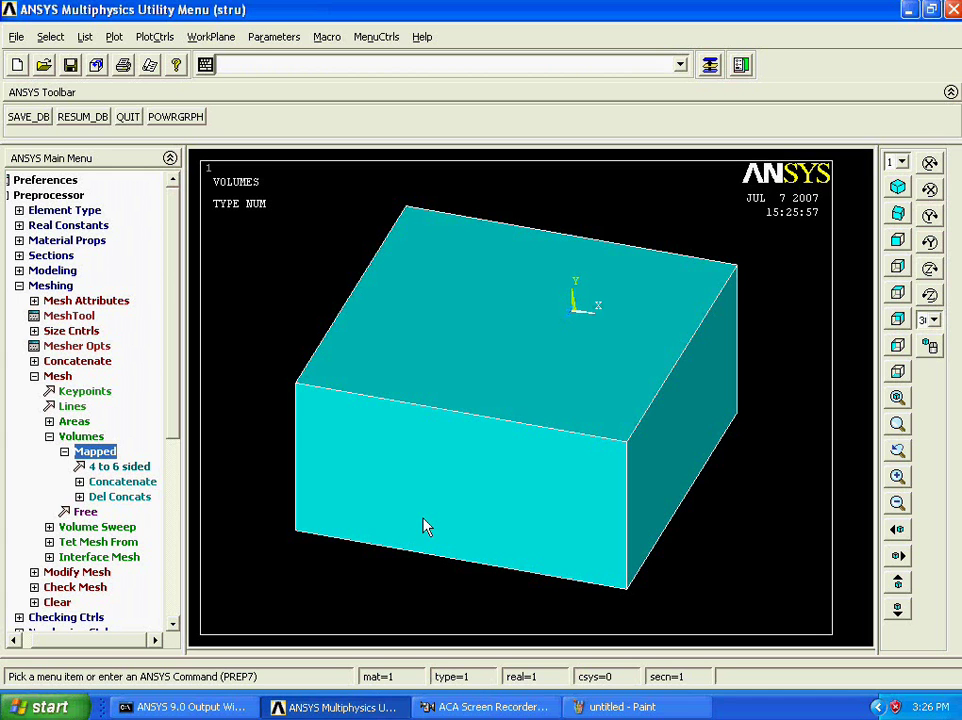
{"action": "left_click", "coordinate": [128, 467]}
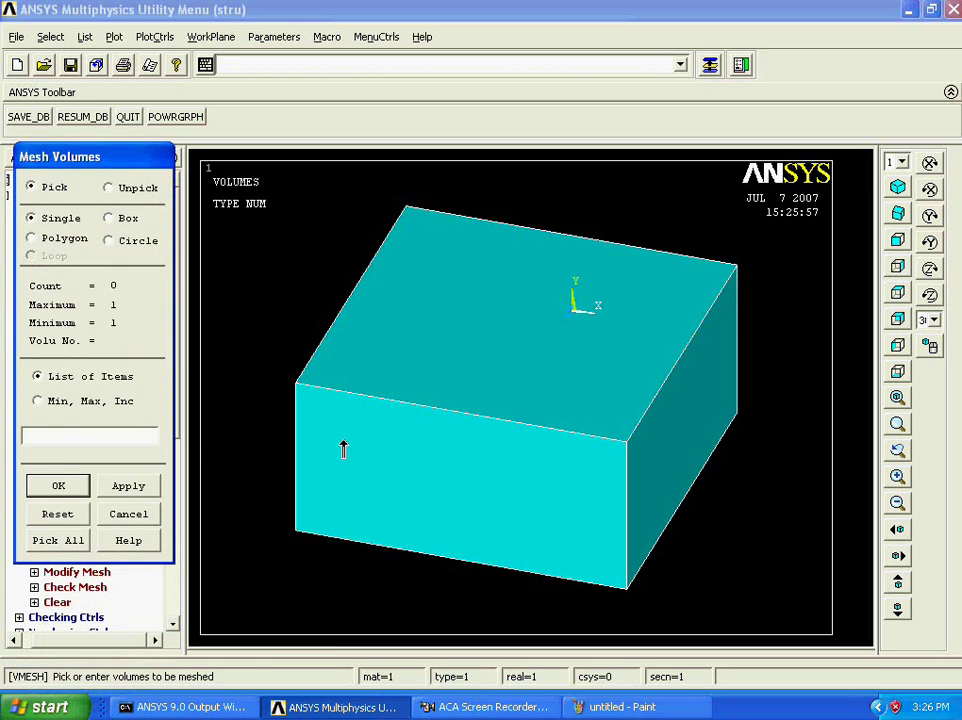
{"action": "left_click", "coordinate": [344, 448]}
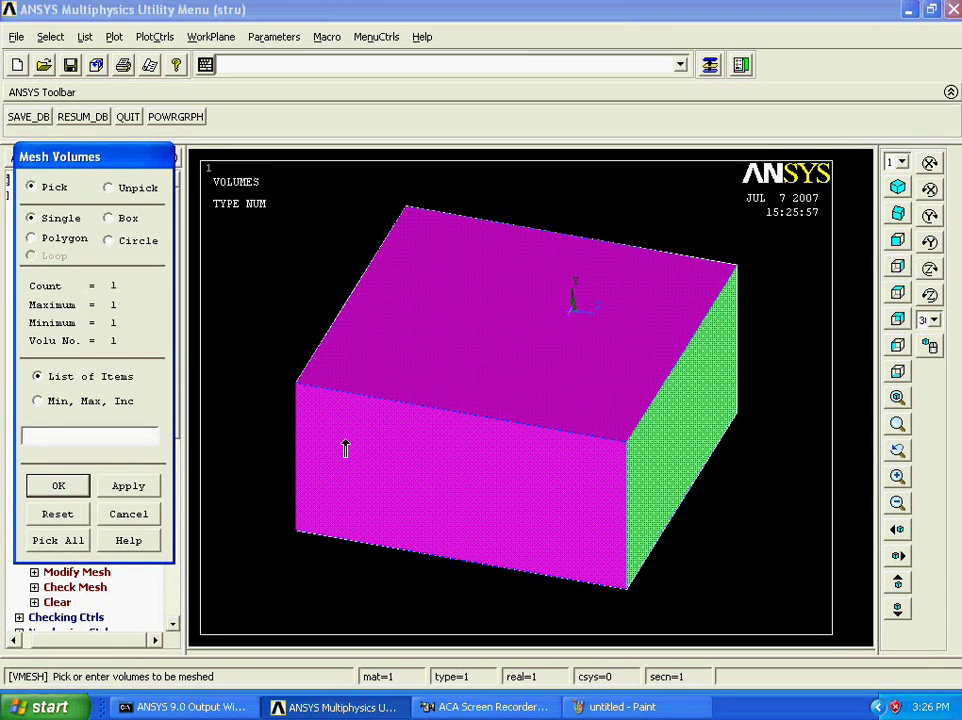
{"action": "left_click", "coordinate": [72, 487]}
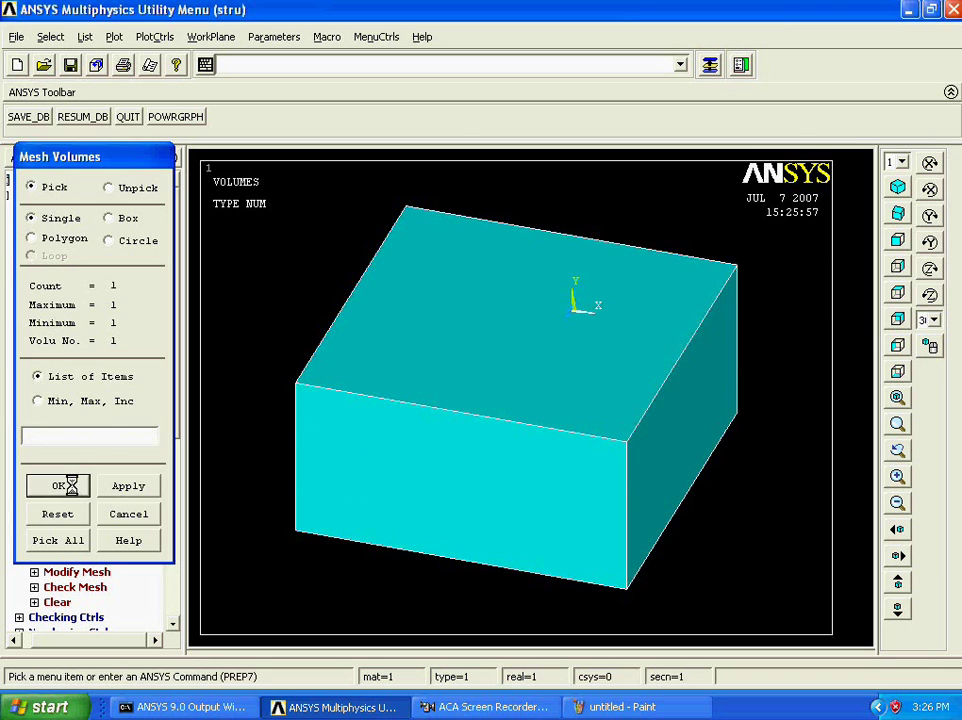
- Turn on element numbers shown with colors and numbers for the meshed block and replot it
{"action": "right_click", "coordinate": [316, 396]}
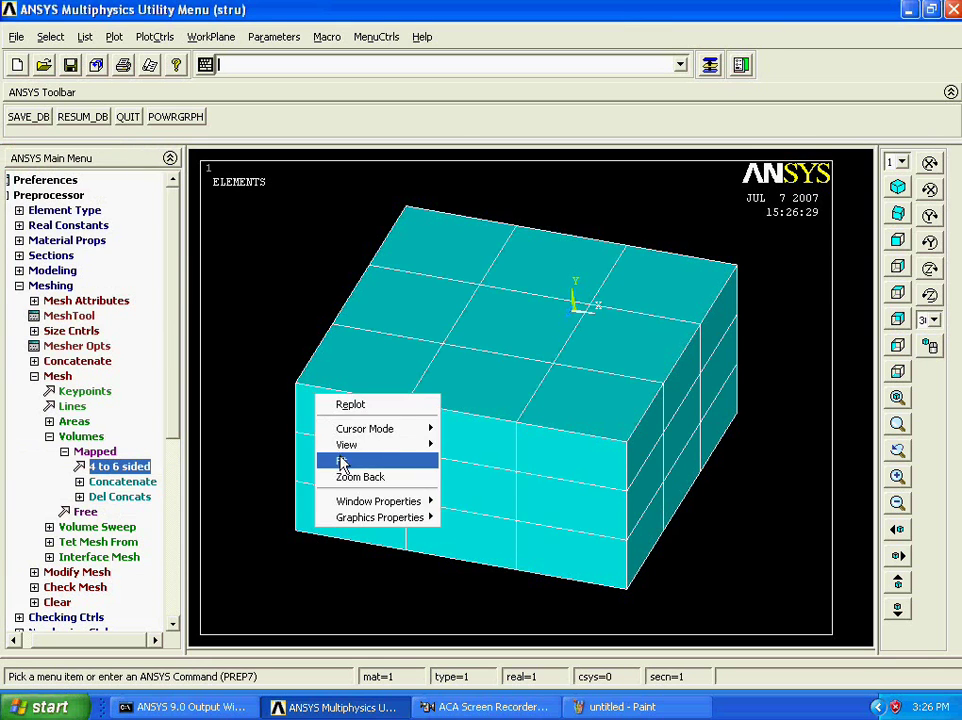
{"action": "left_click", "coordinate": [342, 461]}
{"action": "right_click_drag", "start_coordinate": [344, 464], "coordinate": [372, 447], "text": "ctrl"}
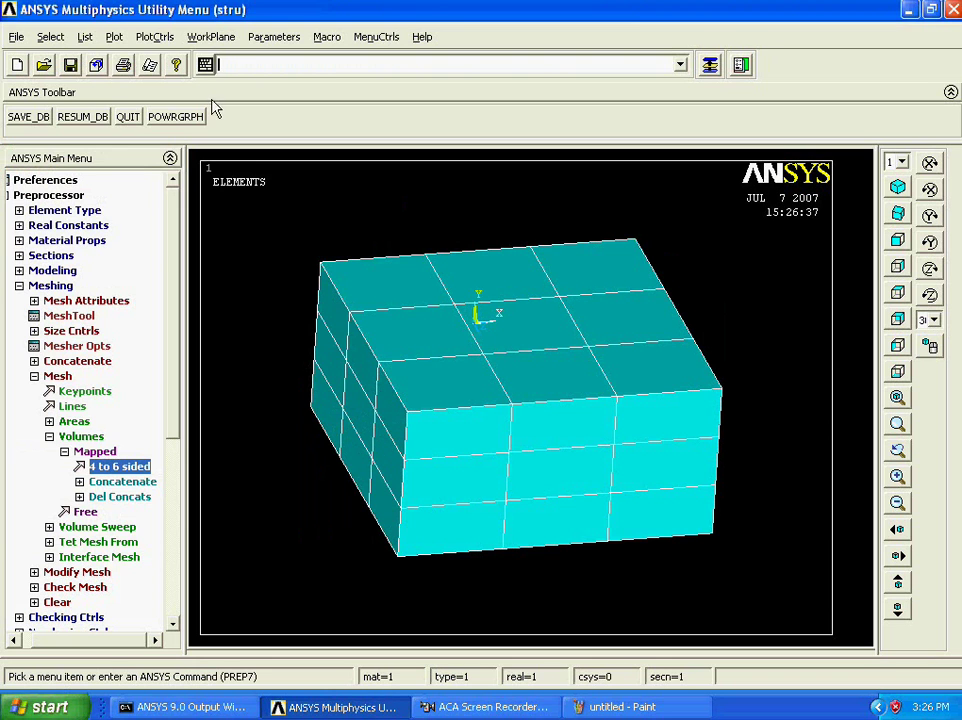
{"action": "left_click", "coordinate": [155, 37]}
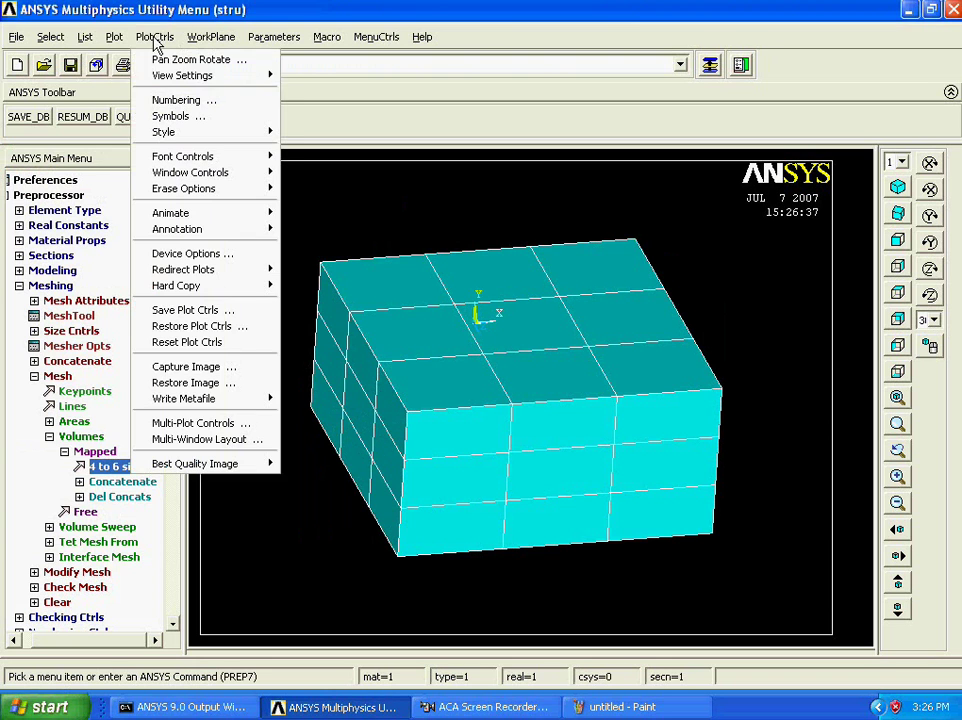
{"action": "left_click", "coordinate": [172, 100]}
{"action": "left_click", "coordinate": [571, 365]}
{"action": "left_click", "coordinate": [574, 394]}
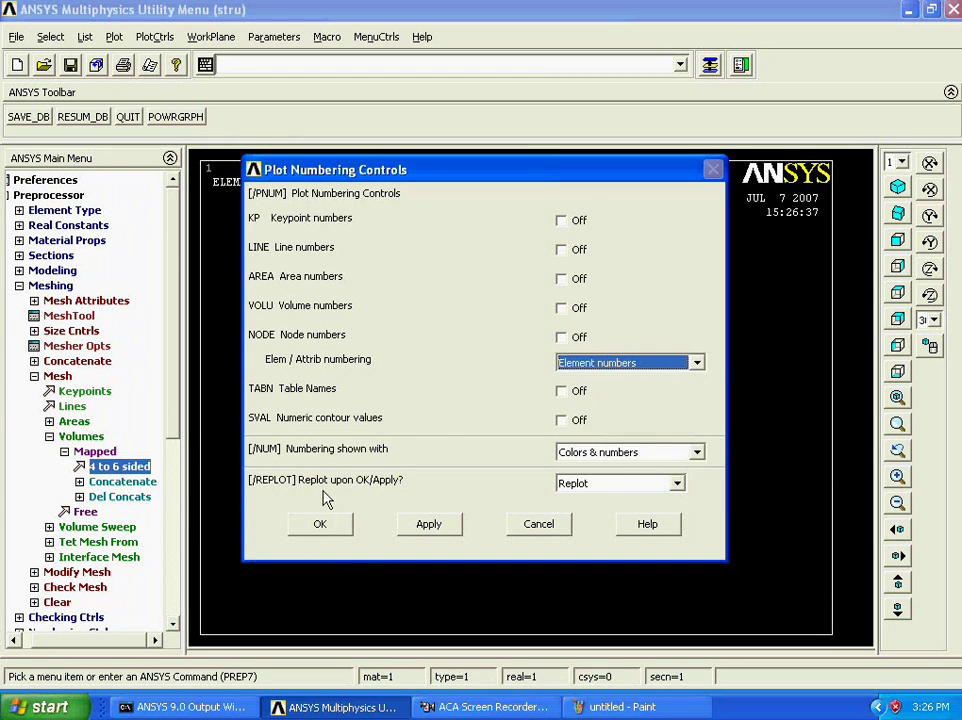
{"action": "left_click", "coordinate": [318, 523]}
{"action": "right_click", "coordinate": [386, 392]}
{"action": "left_click", "coordinate": [428, 450]}
{"action": "mouse_move", "coordinate": [440, 455]}
{"action": "right_mouse_down", "text": "ctrl"}
{"action": "mouse_move", "coordinate": [444, 464]}
{"action": "mouse_move", "coordinate": [414, 455]}
{"action": "mouse_move", "coordinate": [425, 423]}
{"action": "mouse_move", "coordinate": [447, 455]}
{"action": "mouse_move", "coordinate": [393, 453]}
{"action": "mouse_move", "coordinate": [432, 432]}
{"action": "right_mouse_up", "text": "ctrl"}
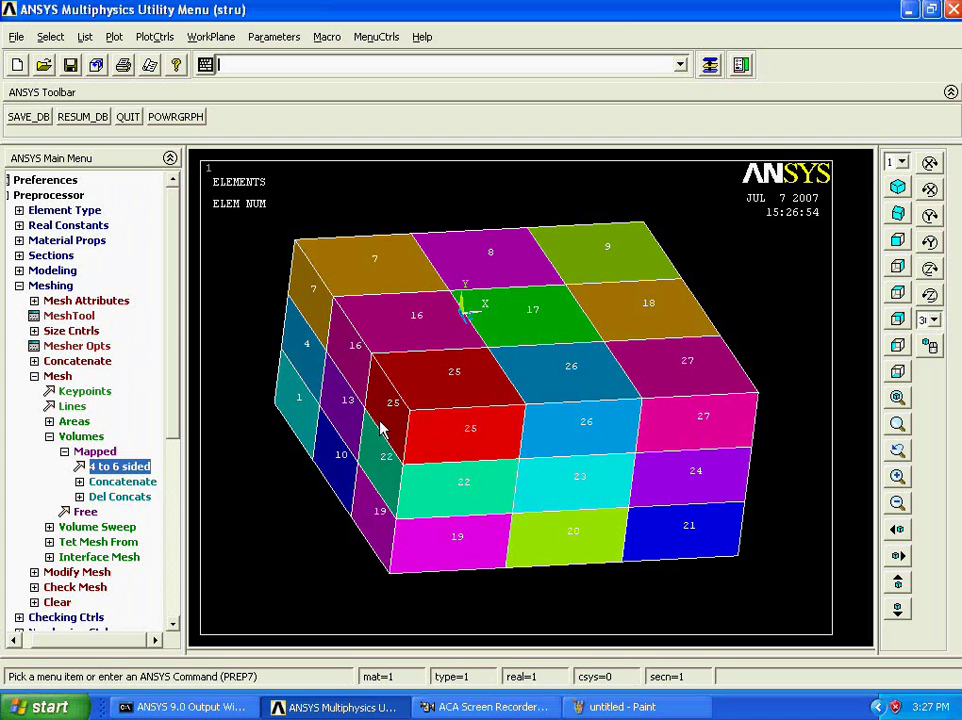
- Clear the mesh from the block volume and plot the volumes
{"action": "left_click", "coordinate": [58, 196]}
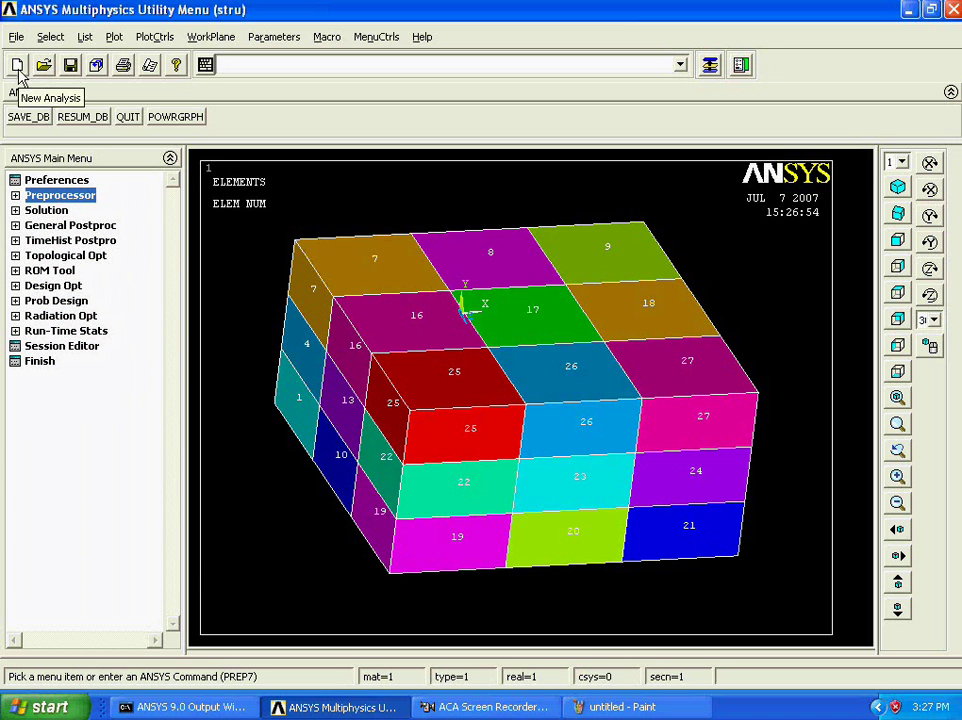
{"action": "left_click", "coordinate": [82, 198]}
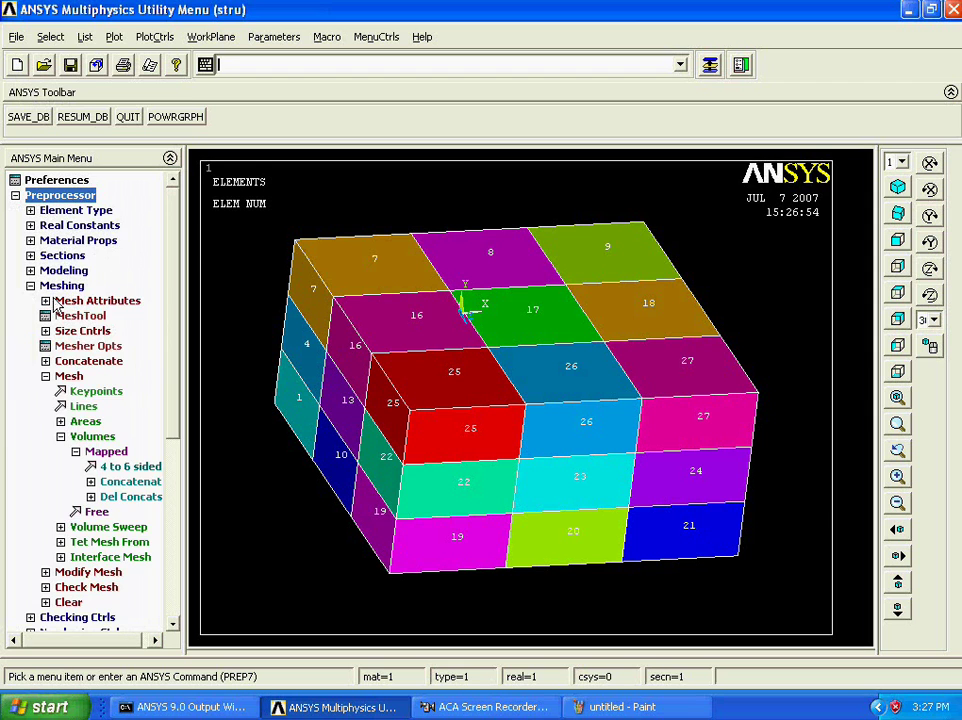
{"action": "left_click", "coordinate": [69, 377]}
{"action": "left_click", "coordinate": [69, 377]}
{"action": "left_click", "coordinate": [69, 421]}
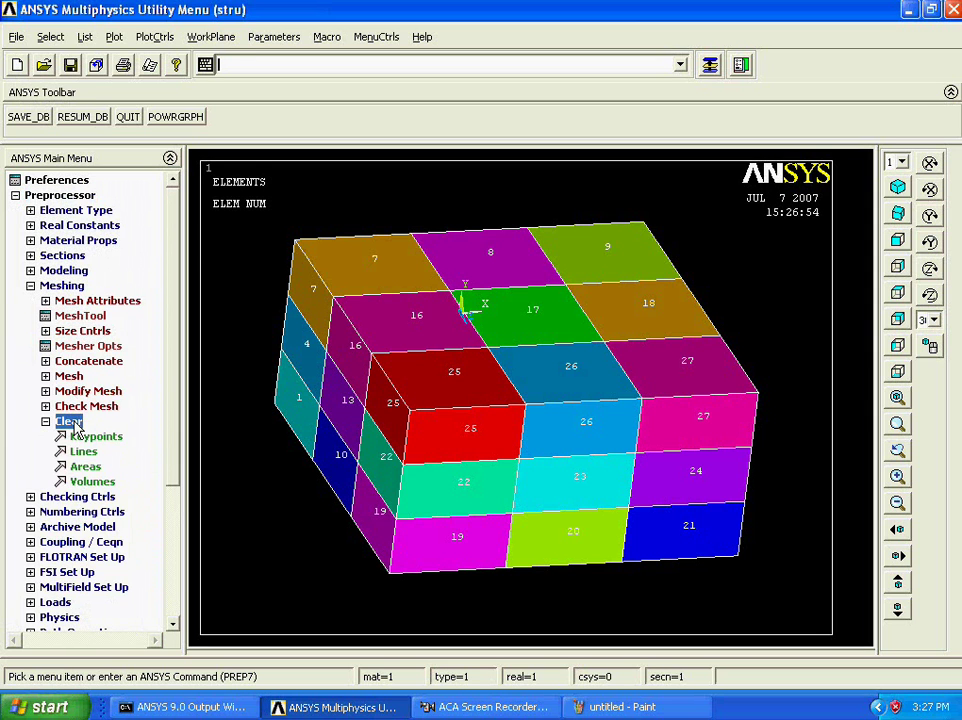
{"action": "left_click", "coordinate": [90, 482]}
{"action": "left_click", "coordinate": [355, 498]}
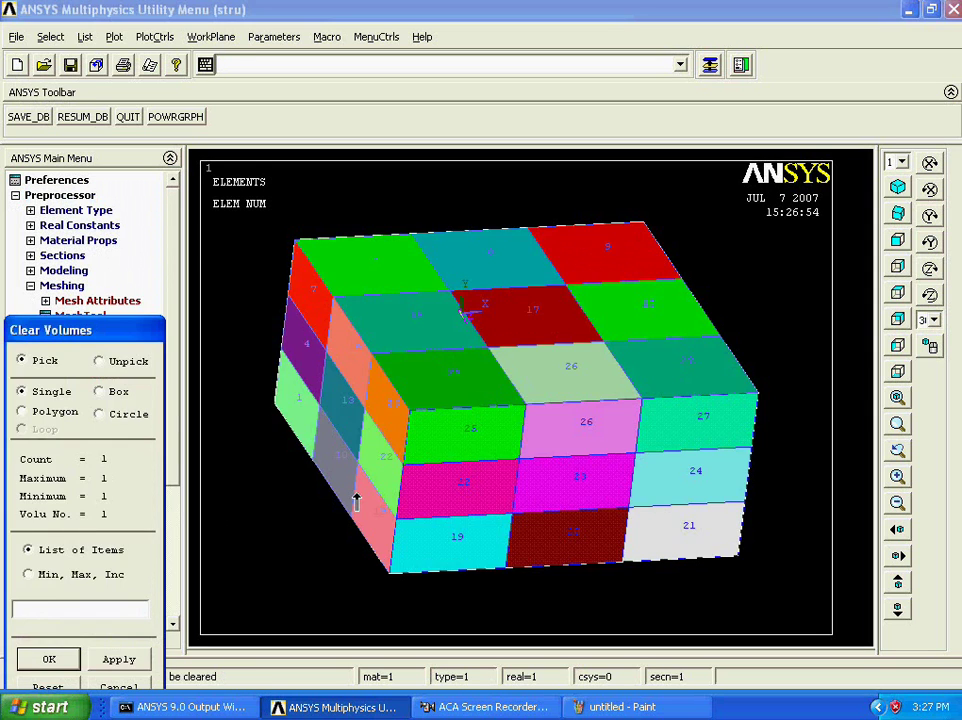
{"action": "middle_click", "coordinate": [356, 500]}
{"action": "left_click", "coordinate": [114, 36]}
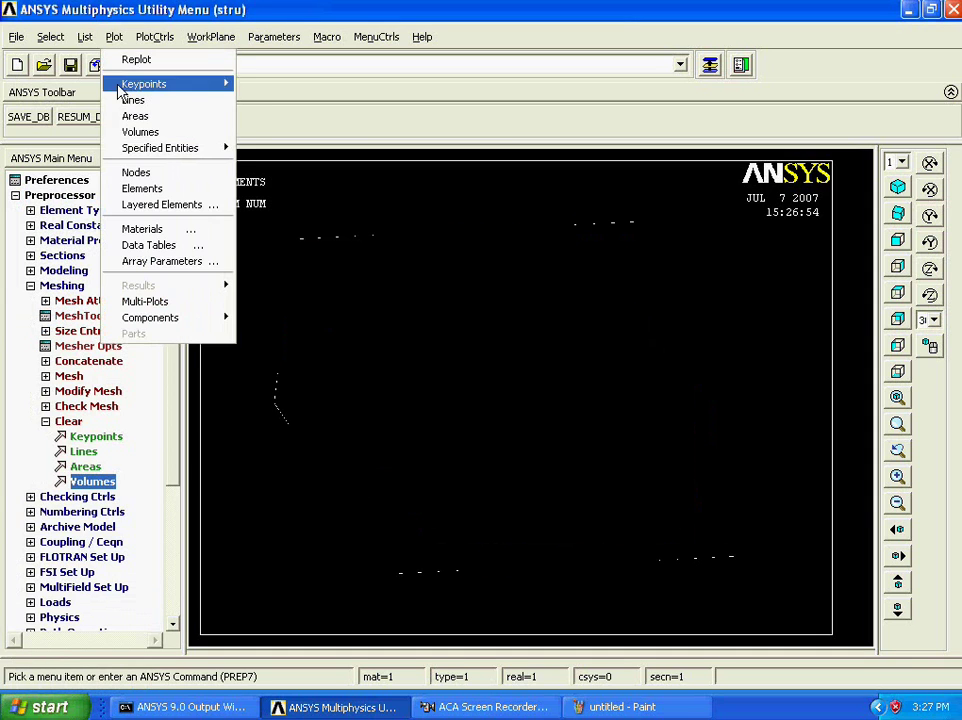
{"action": "left_click", "coordinate": [138, 132]}
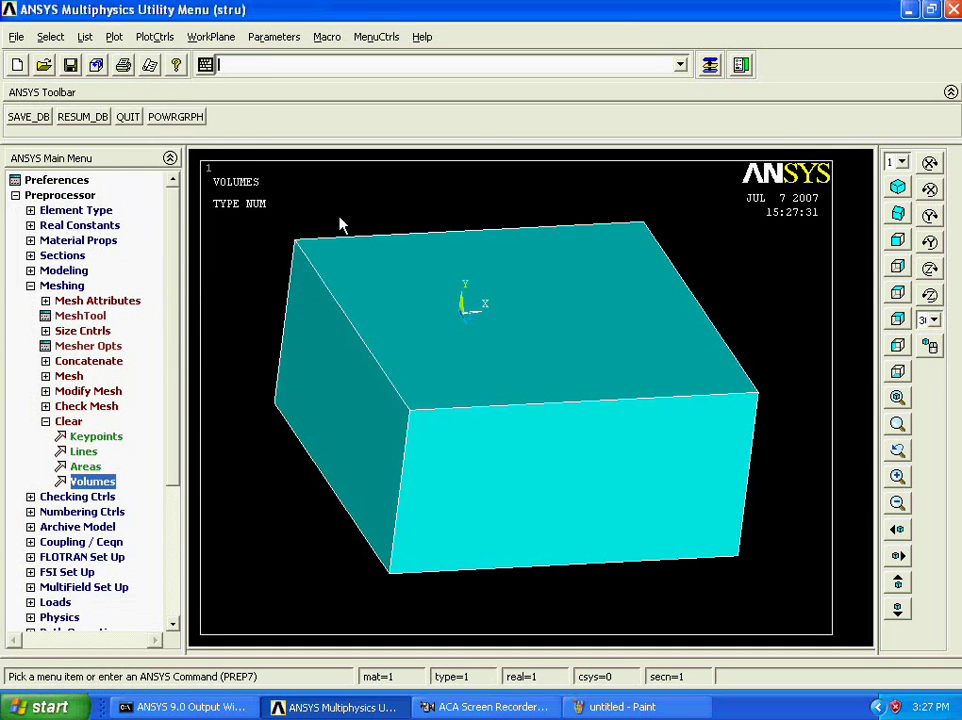
- Display the working plane on the block
{"action": "left_click", "coordinate": [60, 286]}
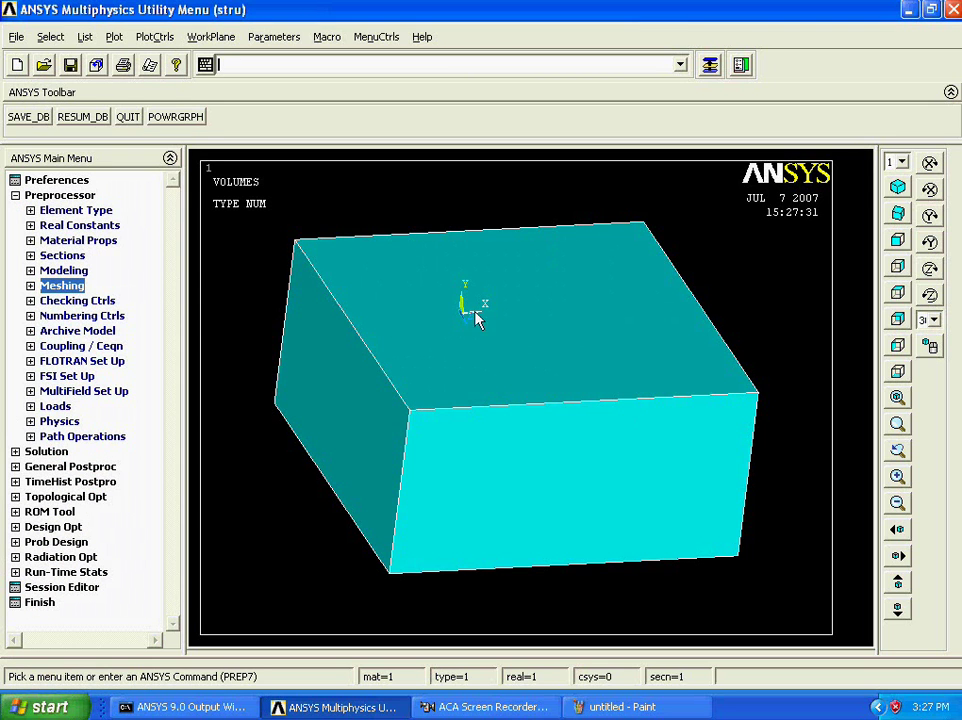
{"action": "left_click", "coordinate": [63, 270]}
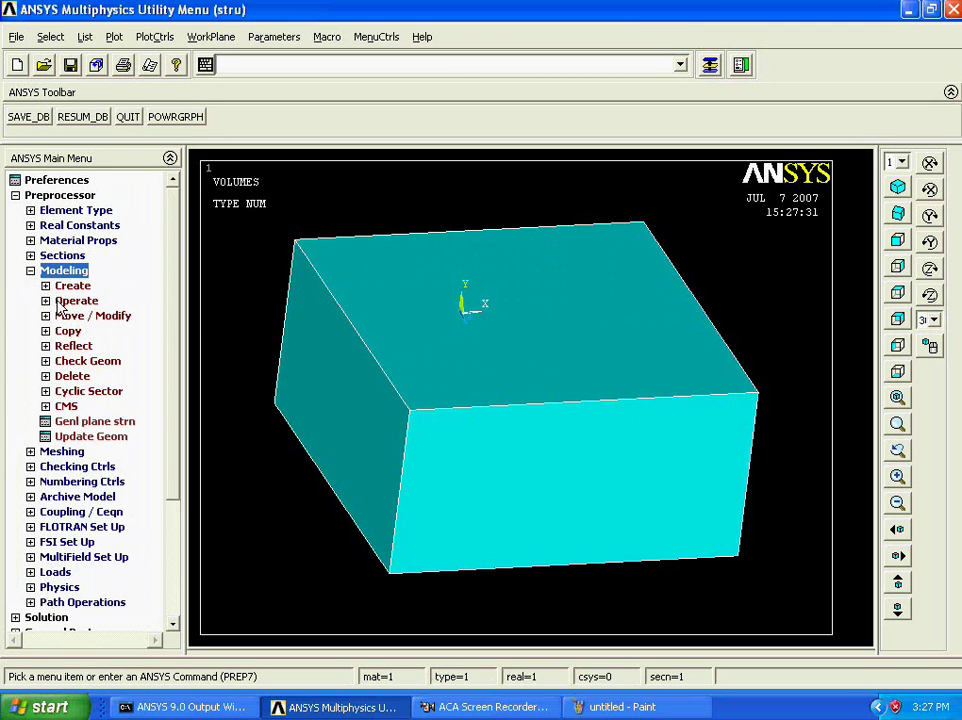
{"action": "left_click", "coordinate": [72, 286]}
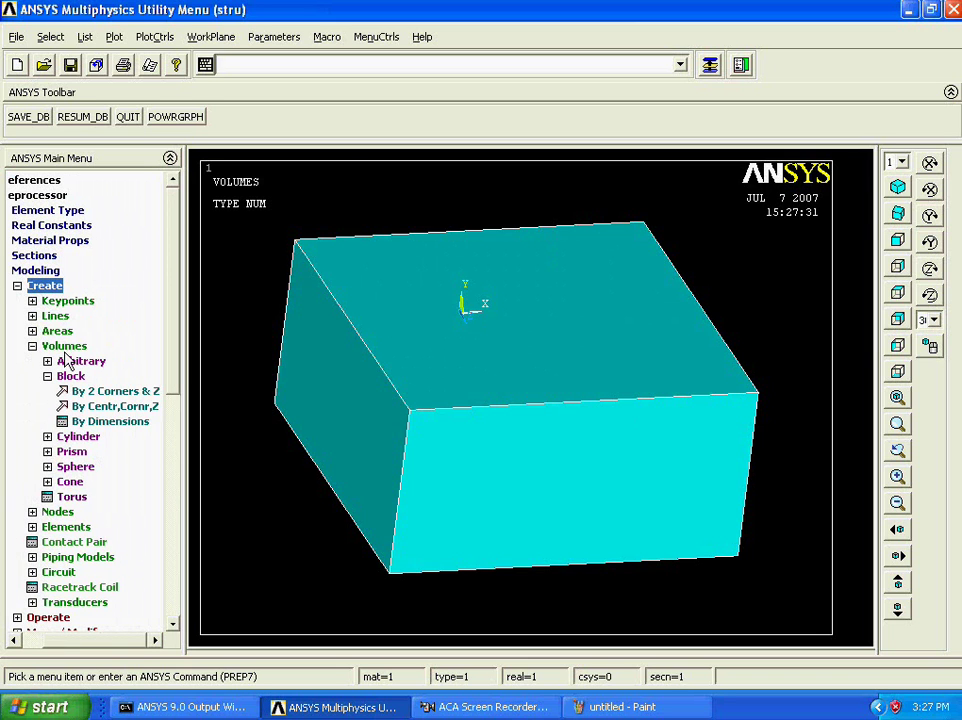
{"action": "left_click", "coordinate": [211, 40]}
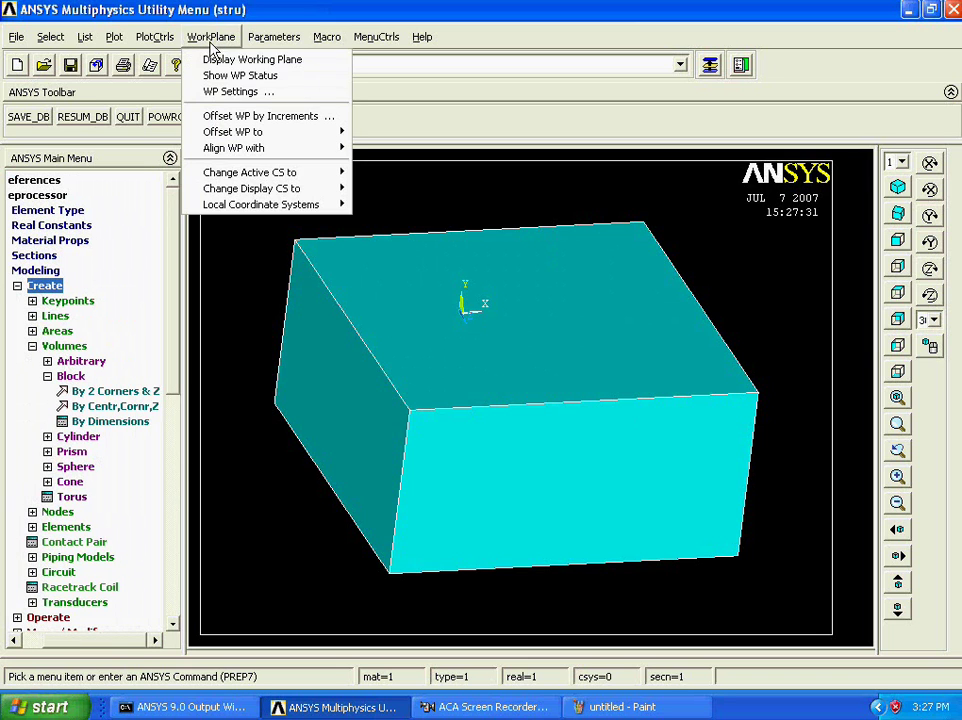
{"action": "left_click", "coordinate": [212, 58]}
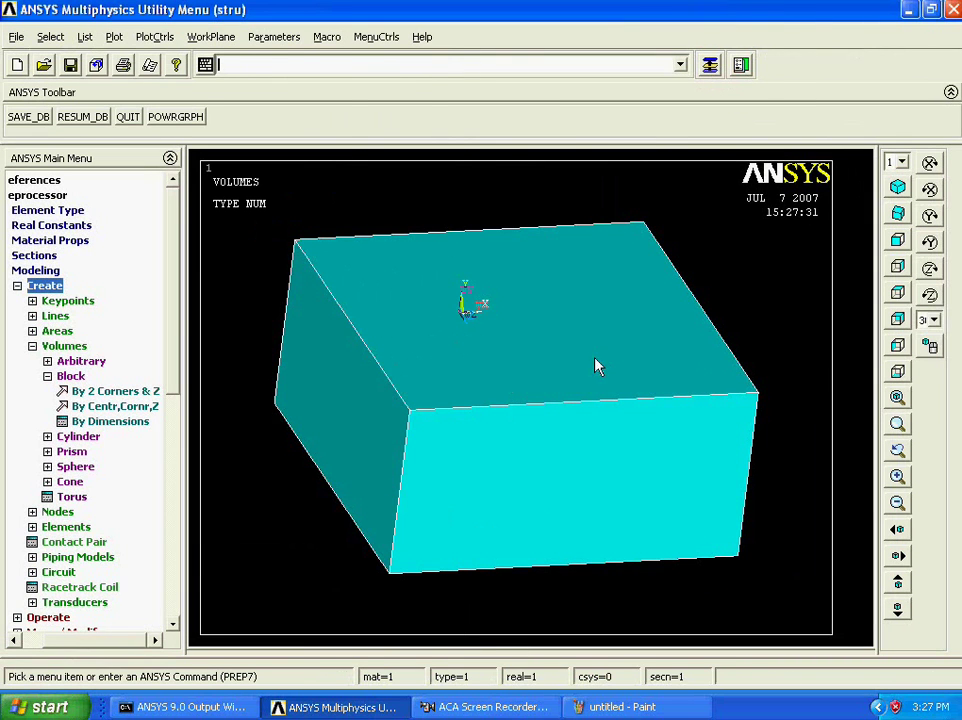
- Offset the working plane to the centre of the block's side face at negative X, using its four corner keypoints
{"action": "left_click", "coordinate": [213, 37]}
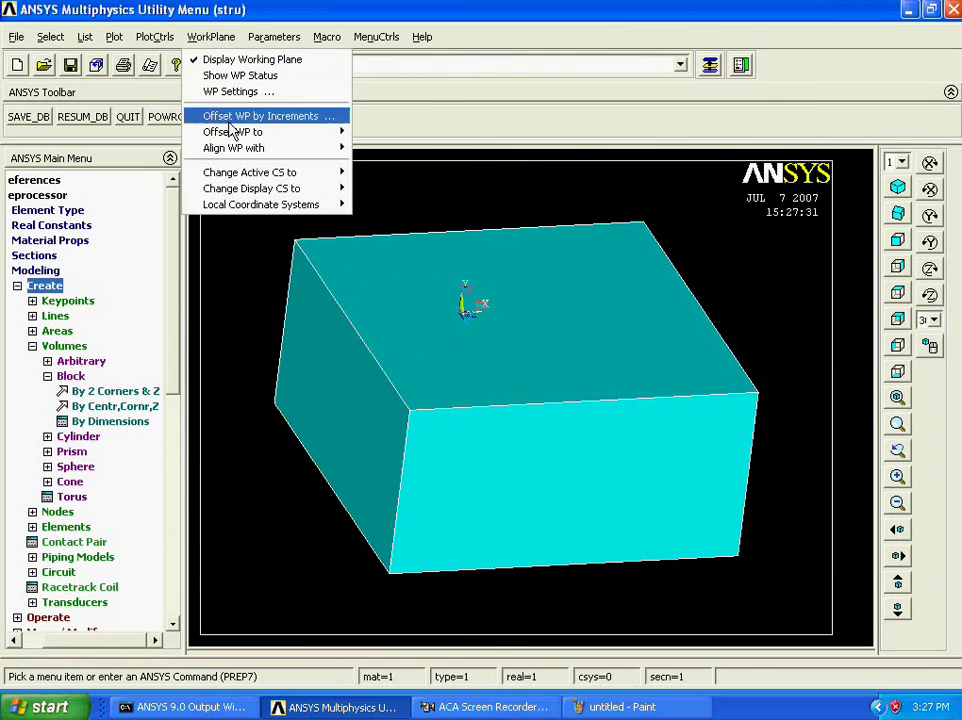
{"action": "mouse_move", "coordinate": [210, 132]}
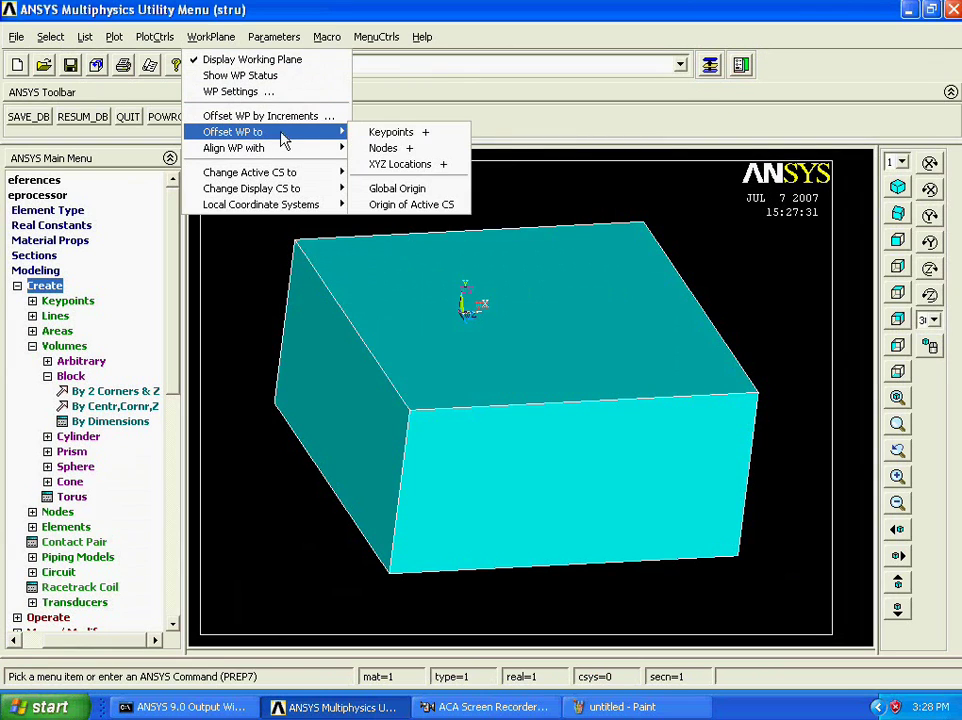
{"action": "left_click", "coordinate": [398, 137]}
{"action": "left_click", "coordinate": [278, 402]}
{"action": "left_click", "coordinate": [297, 259]}
{"action": "left_click", "coordinate": [416, 412]}
{"action": "left_click", "coordinate": [390, 566]}
{"action": "middle_click", "coordinate": [324, 418]}
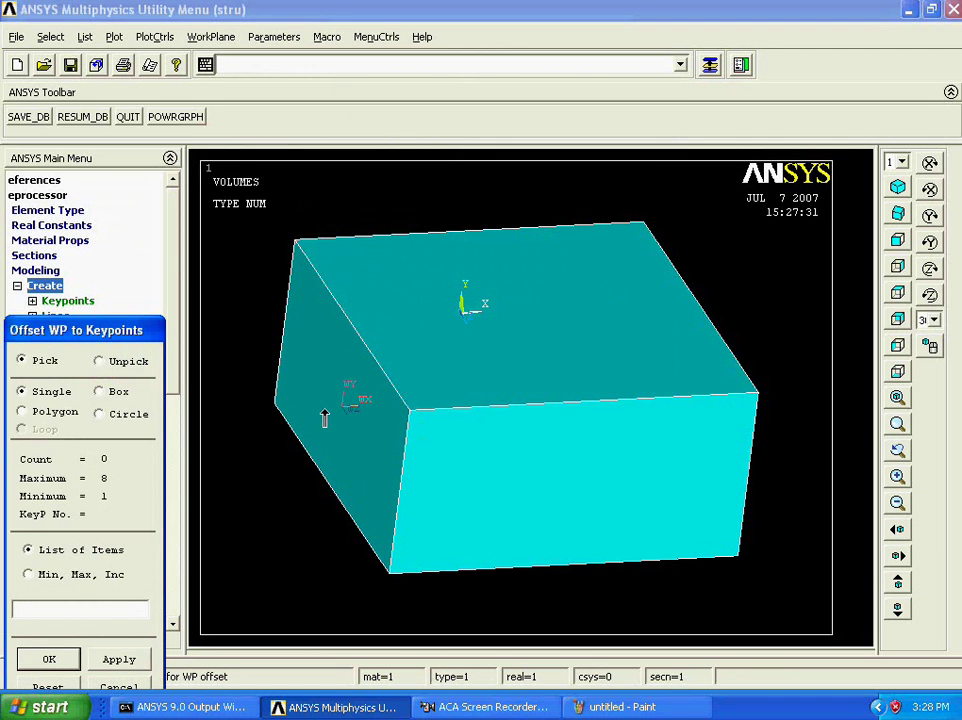
{"action": "middle_click", "coordinate": [327, 418]}
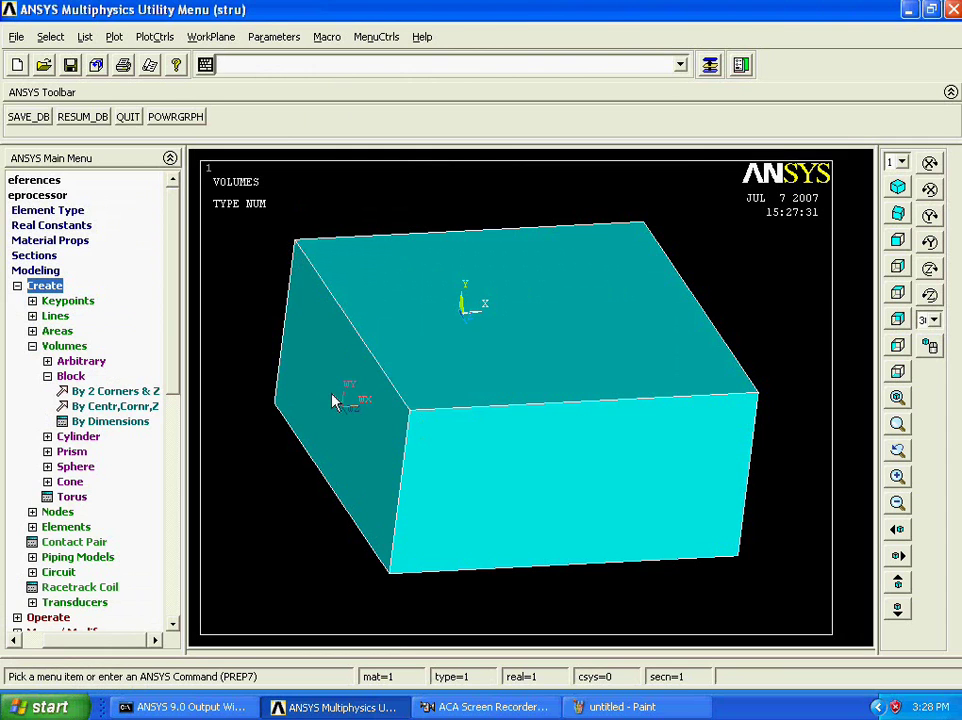
- Open the working plane offset by increments and set its rotation increment to 90 degrees
{"action": "left_click", "coordinate": [208, 40]}
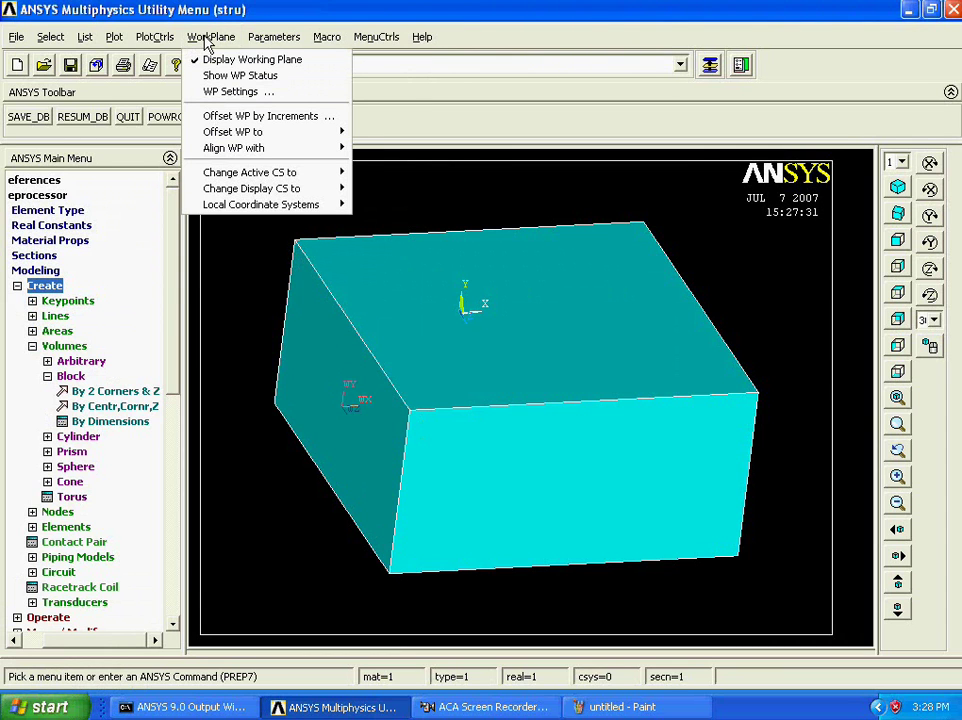
{"action": "left_click", "coordinate": [224, 117]}
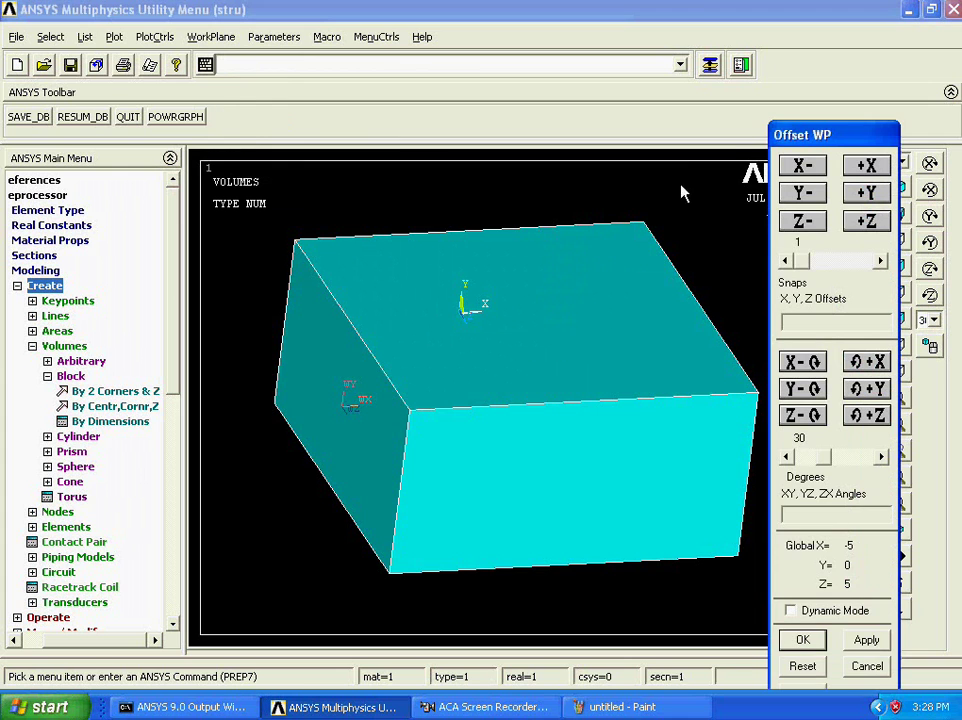
{"action": "left_click_drag", "start_coordinate": [789, 136], "coordinate": [795, 71]}
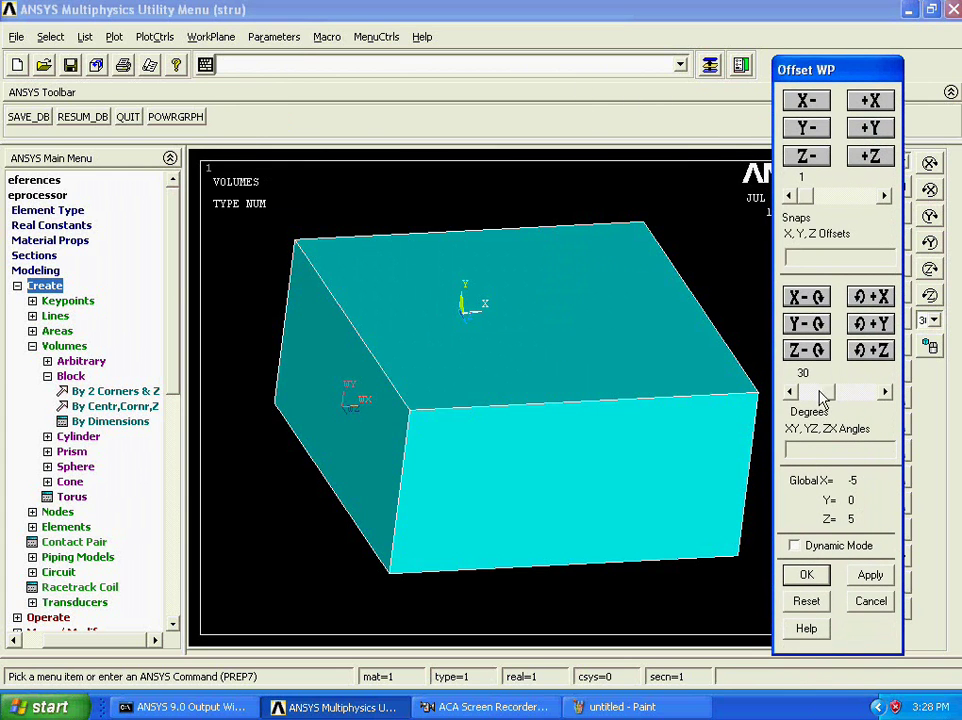
{"action": "left_click_drag", "start_coordinate": [827, 393], "coordinate": [879, 398]}
- Plot the block as lines
{"action": "left_click", "coordinate": [112, 40]}
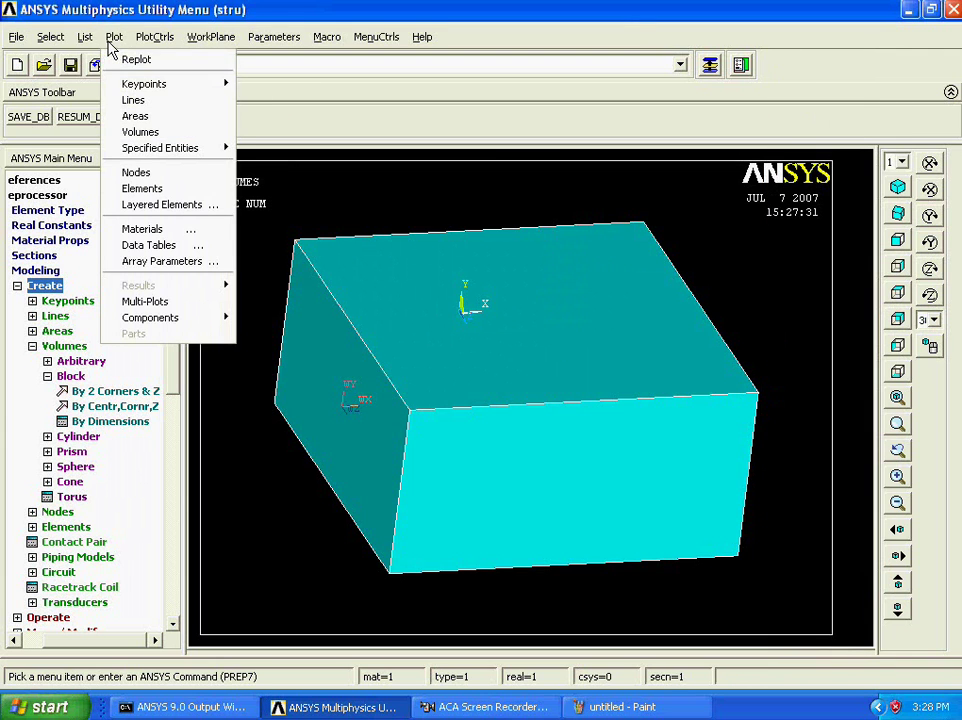
{"action": "left_click", "coordinate": [128, 100]}
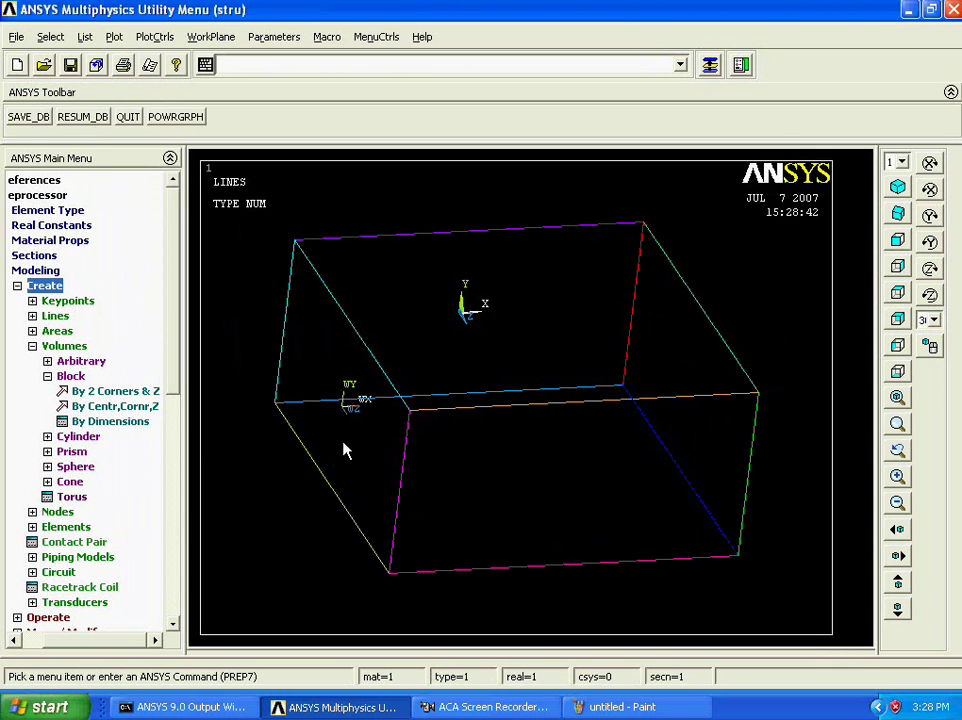
{"action": "right_click_drag", "start_coordinate": [350, 447], "coordinate": [369, 447], "text": "ctrl"}
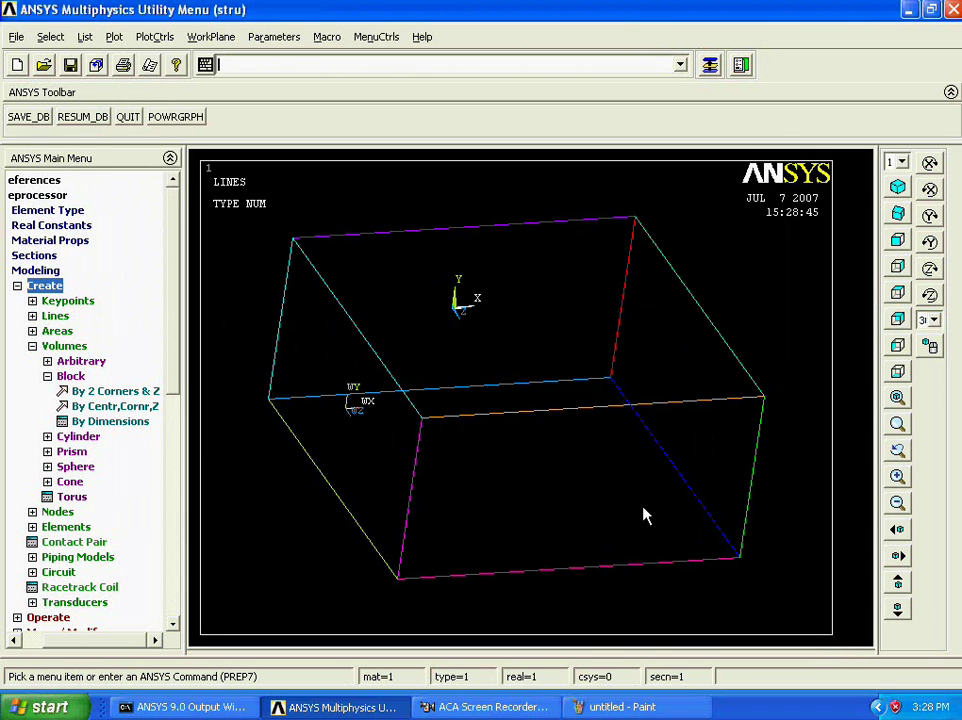
- Rotate the working plane by -90 degrees about its Y axis and check its orientation in the front view
{"action": "left_click", "coordinate": [710, 65]}
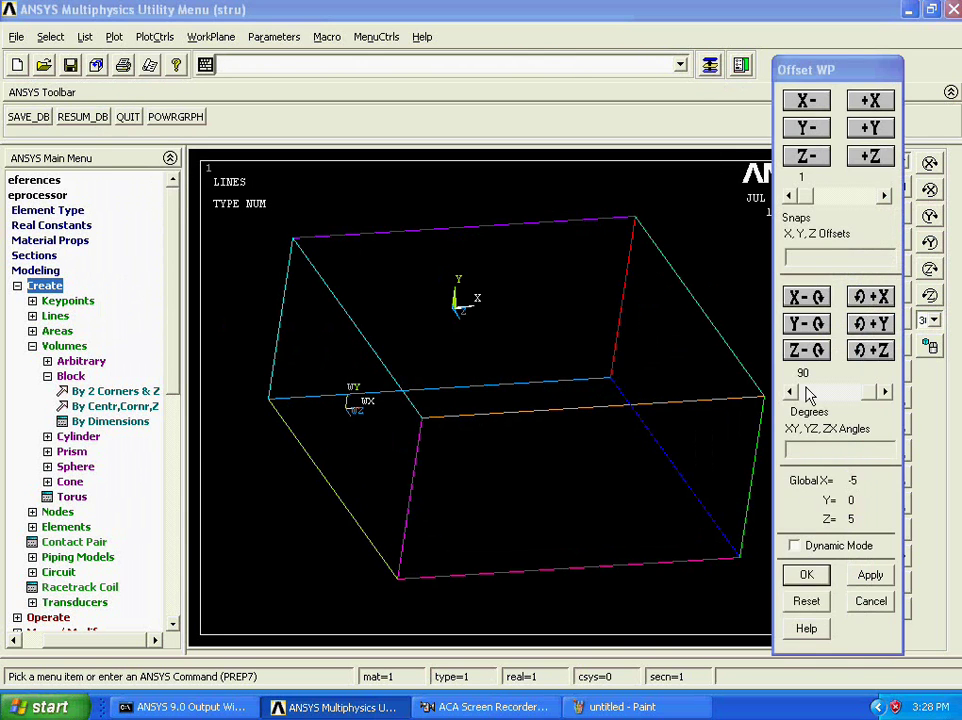
{"action": "left_click", "coordinate": [872, 394]}
{"action": "left_click", "coordinate": [810, 326]}
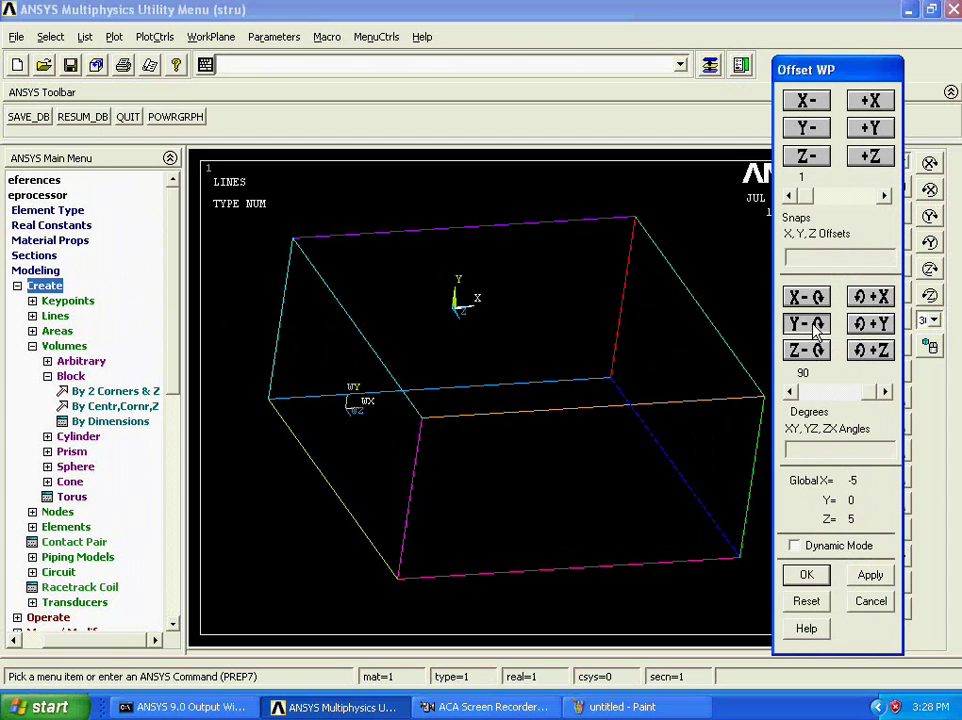
{"action": "left_click", "coordinate": [792, 576]}
{"action": "left_click", "coordinate": [898, 242]}
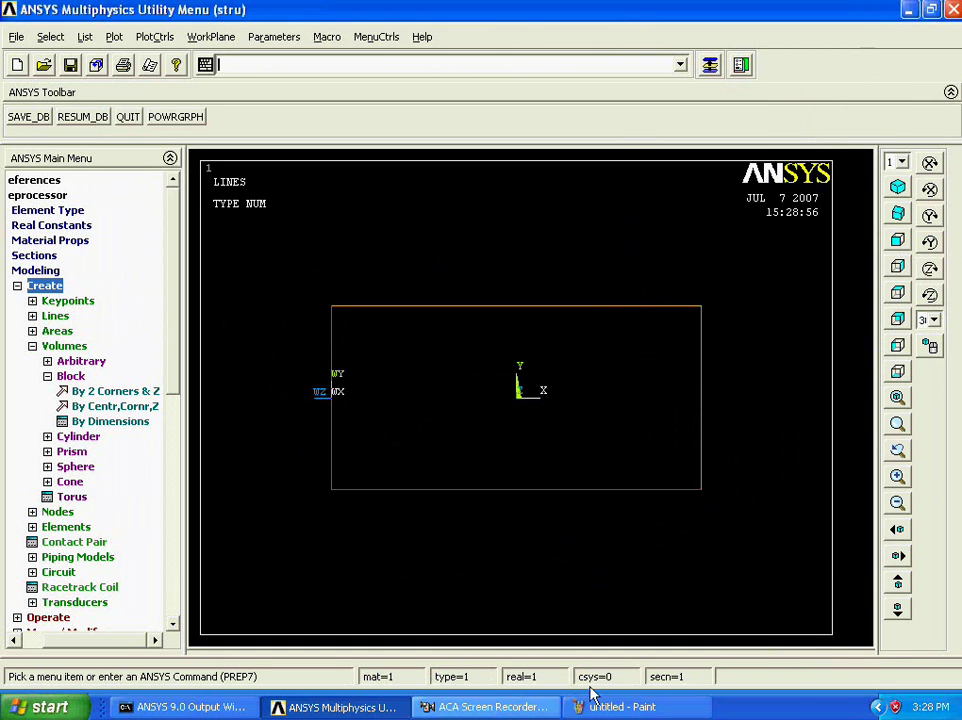
- Change the active coordinate system to the working plane
{"action": "left_click", "coordinate": [226, 40]}
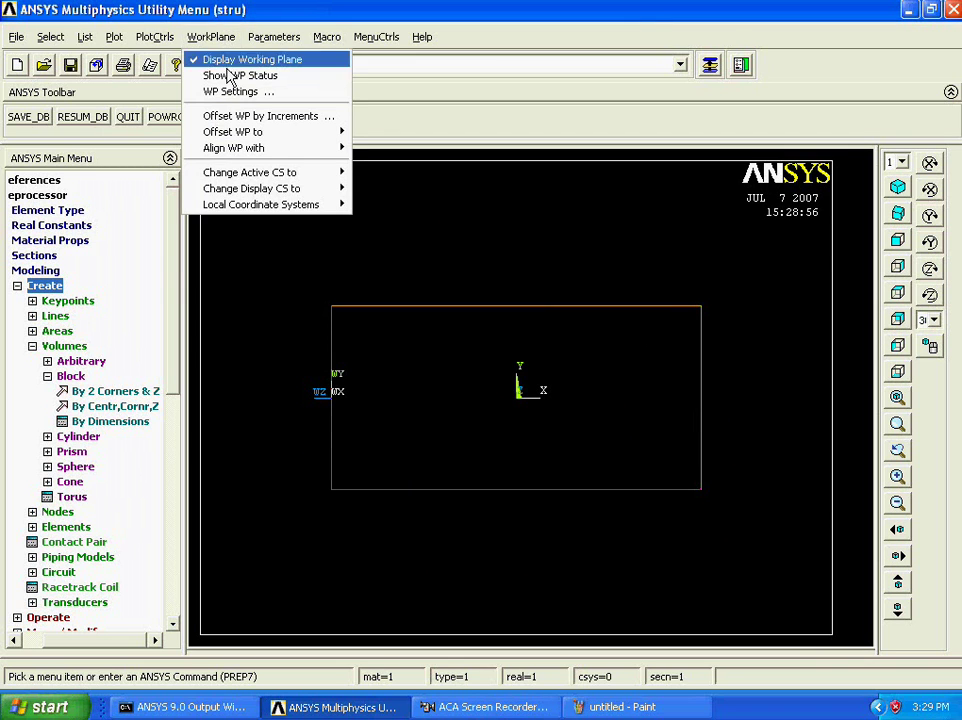
{"action": "mouse_move", "coordinate": [345, 172]}
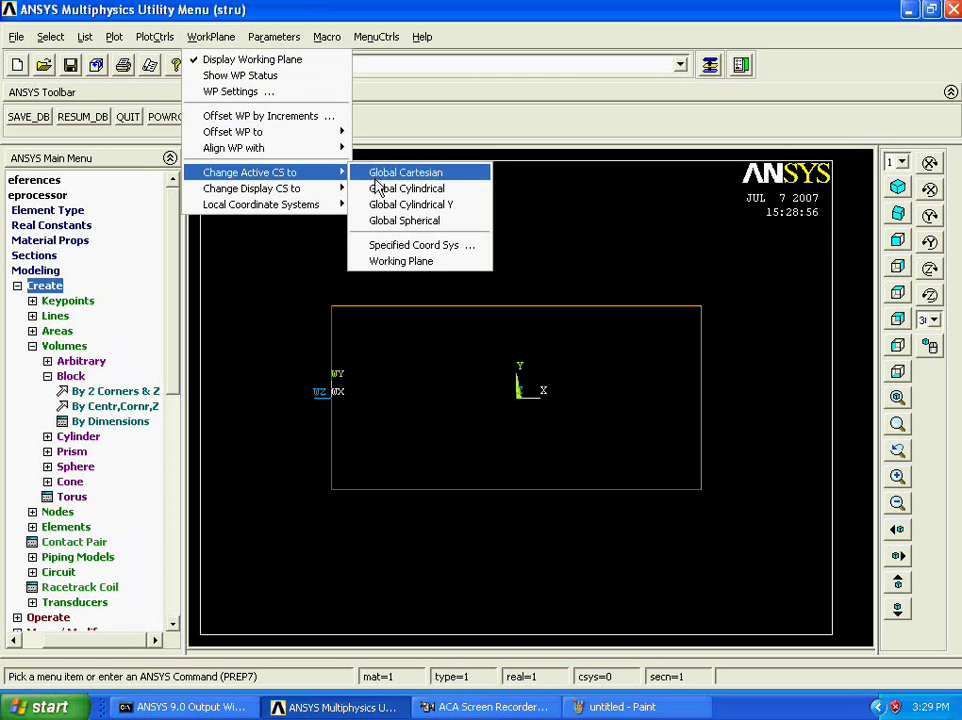
{"action": "left_click", "coordinate": [400, 261]}
- Create a block by centre, corner and Z at the working plane with width 1.5, height 1 and depth 12
{"action": "double_click", "coordinate": [75, 346]}
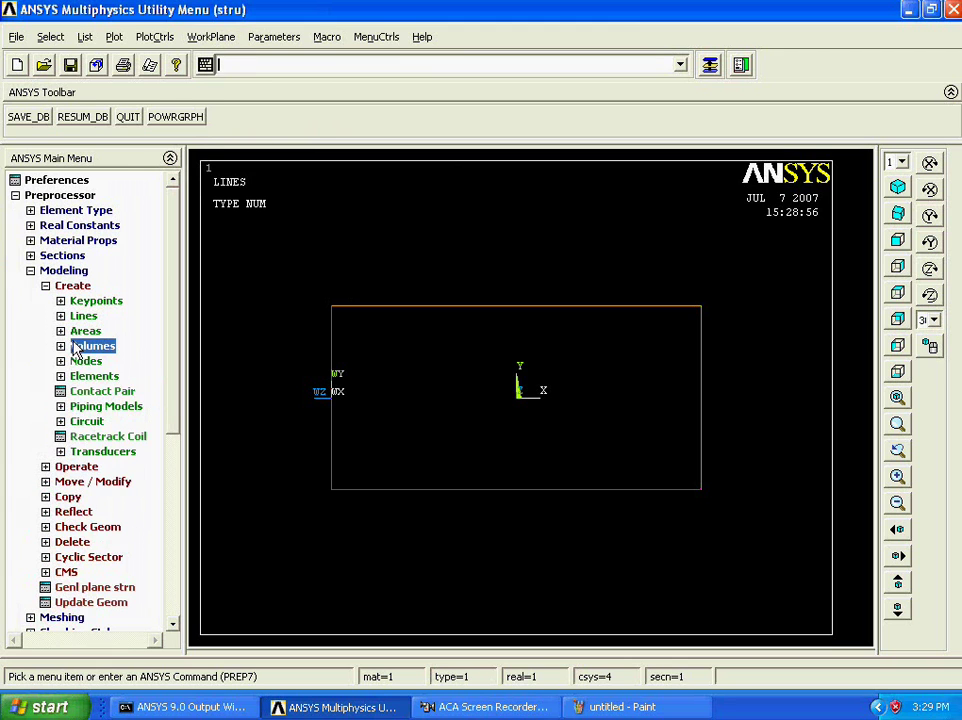
{"action": "double_click", "coordinate": [78, 346]}
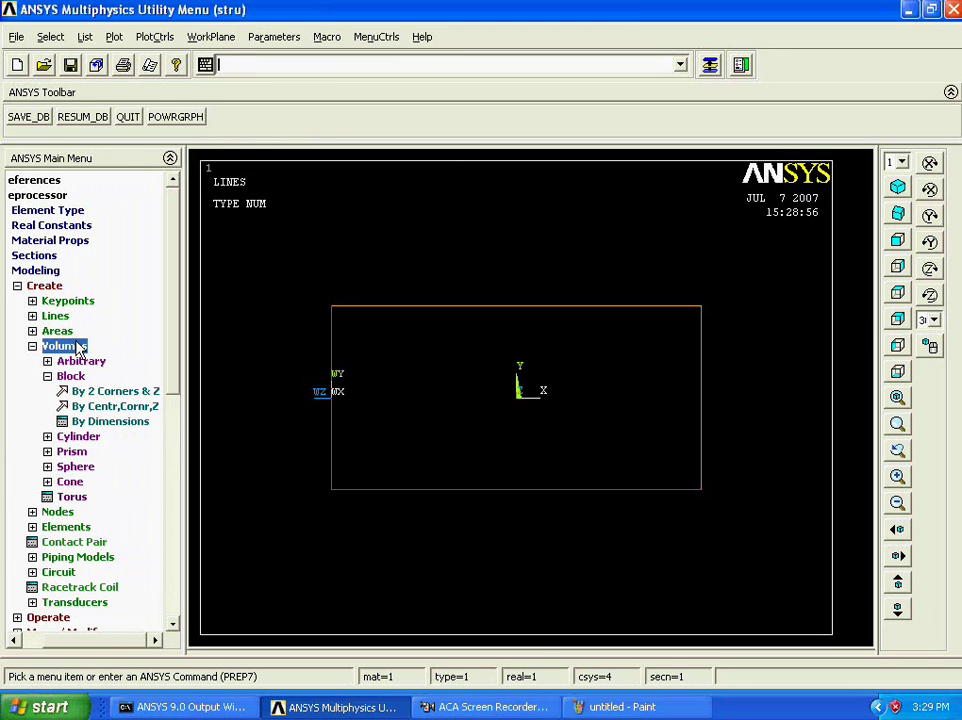
{"action": "left_click", "coordinate": [80, 406]}
{"action": "right_click_drag", "start_coordinate": [243, 511], "coordinate": [367, 408], "text": "ctrl"}
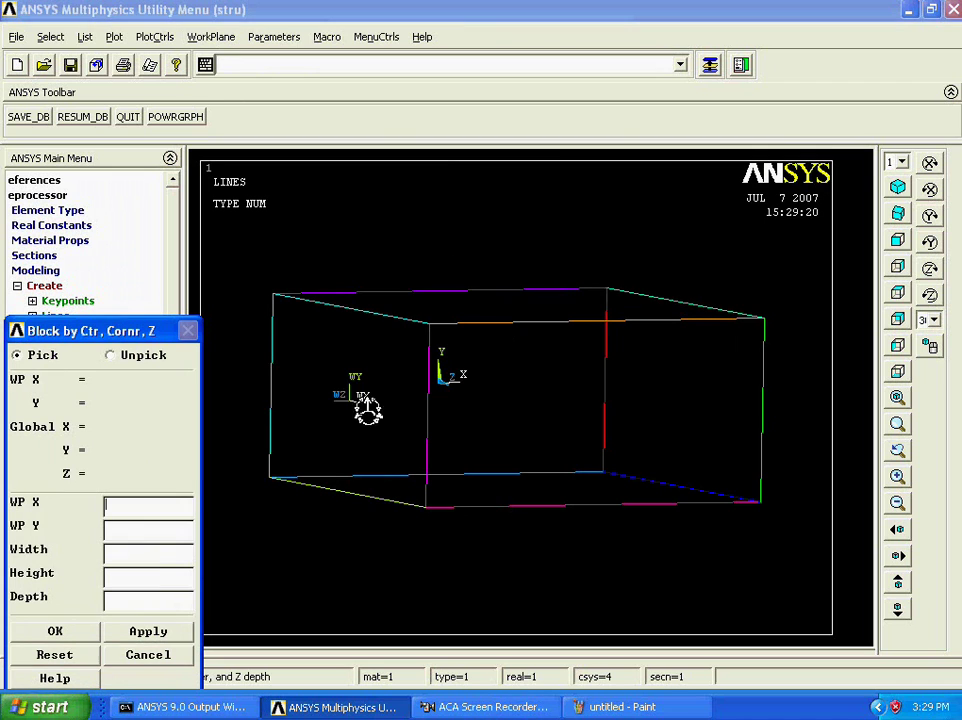
{"action": "left_click", "coordinate": [156, 555]}
{"action": "type", "text": "1.5"}
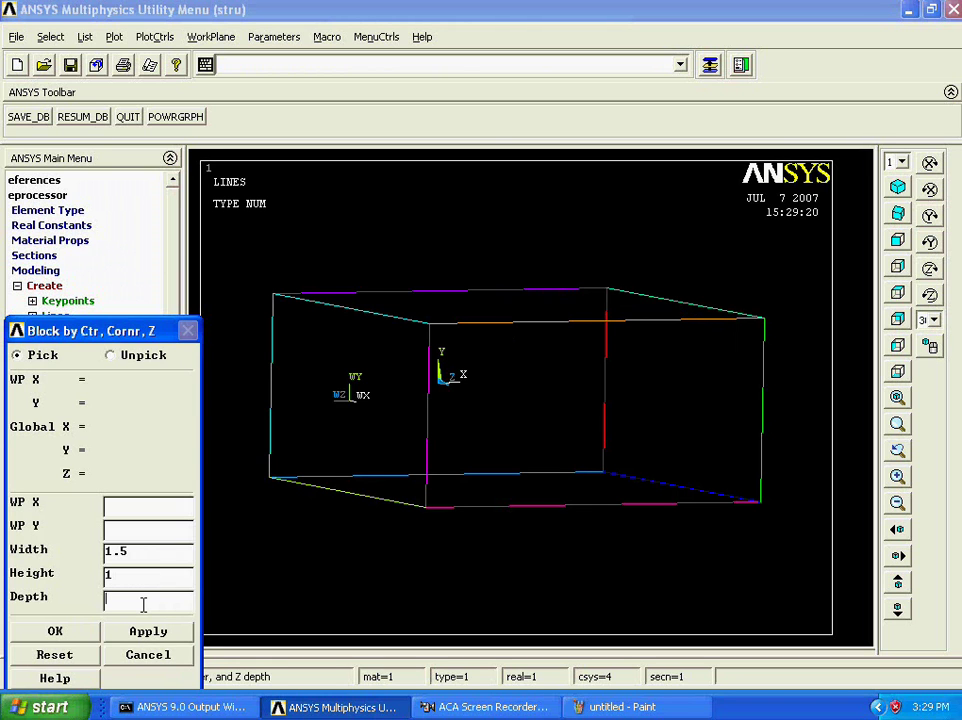
{"action": "left_click", "coordinate": [145, 604]}
{"action": "type", "text": "12"}
{"action": "left_click", "coordinate": [66, 631]}
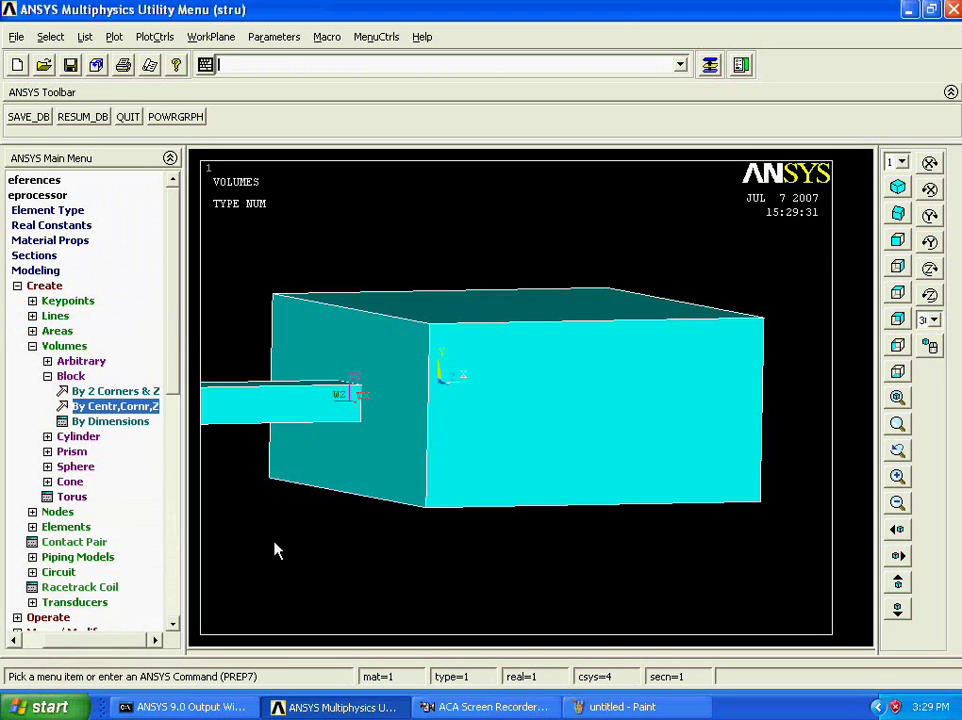
{"action": "right_click", "coordinate": [280, 502]}
{"action": "left_click", "coordinate": [300, 566]}
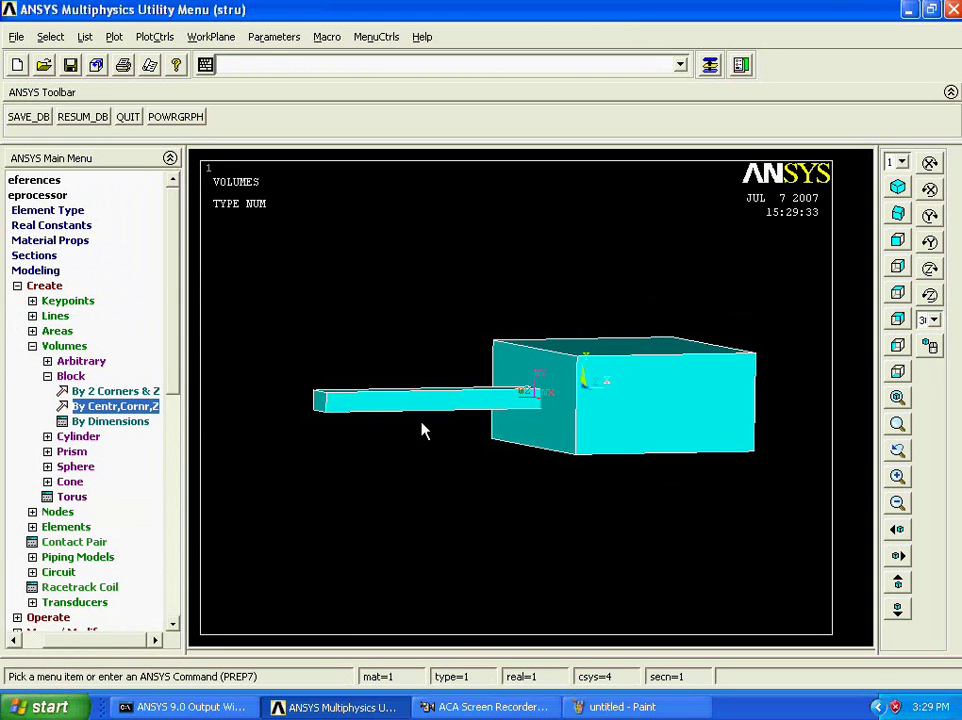
- Mesh the large block volume with the mapped 4 to 6 sided option
{"action": "left_click", "coordinate": [46, 288]}
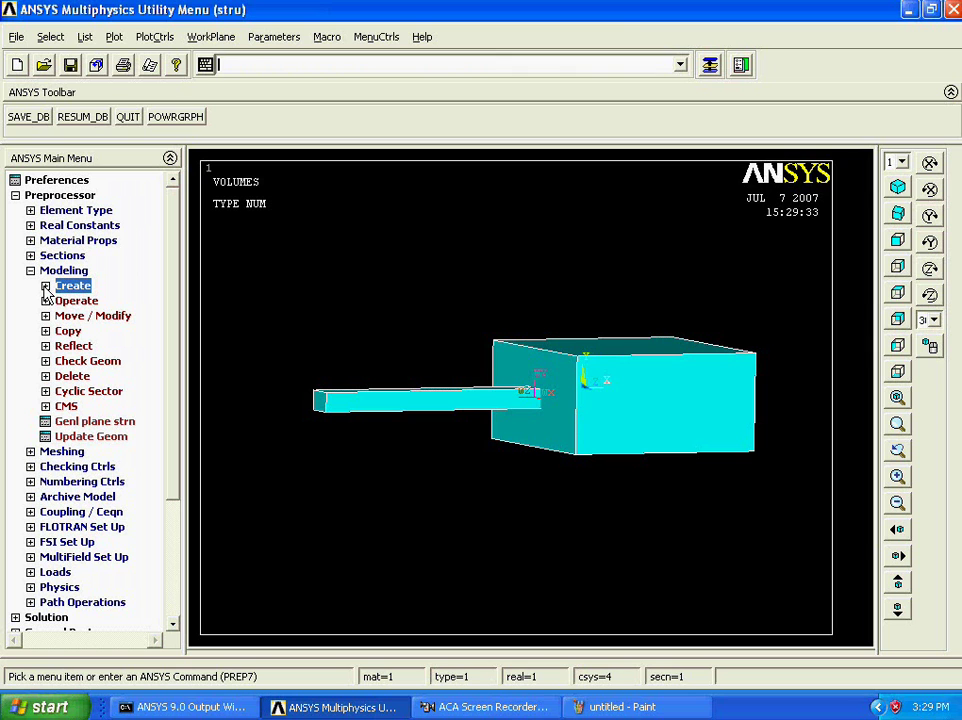
{"action": "right_click_drag", "start_coordinate": [236, 386], "coordinate": [499, 425], "text": "ctrl"}
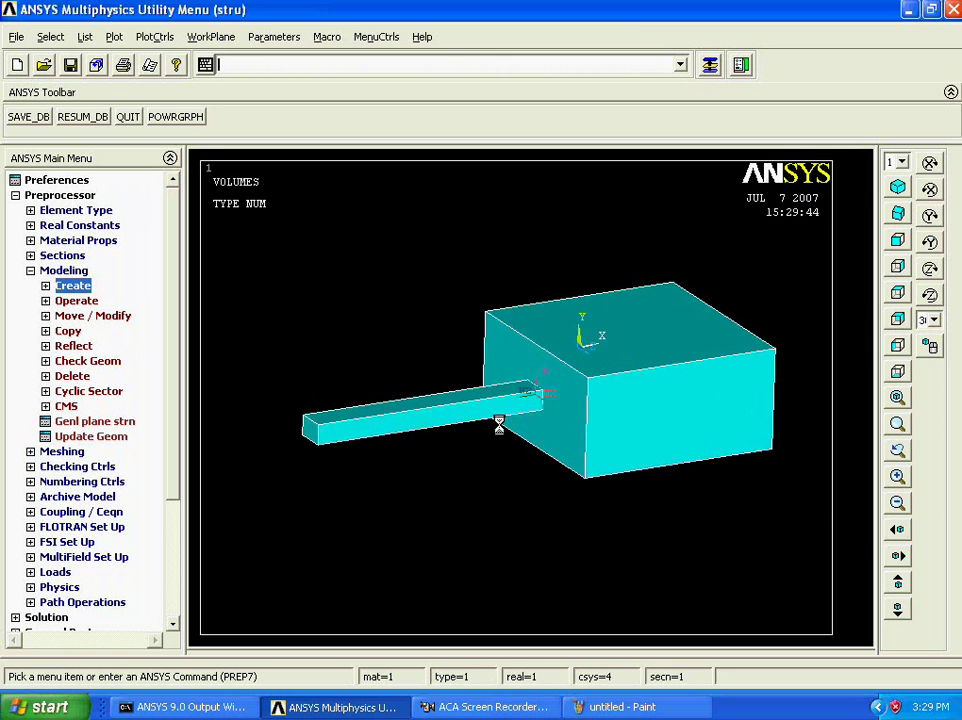
{"action": "left_click", "coordinate": [67, 272]}
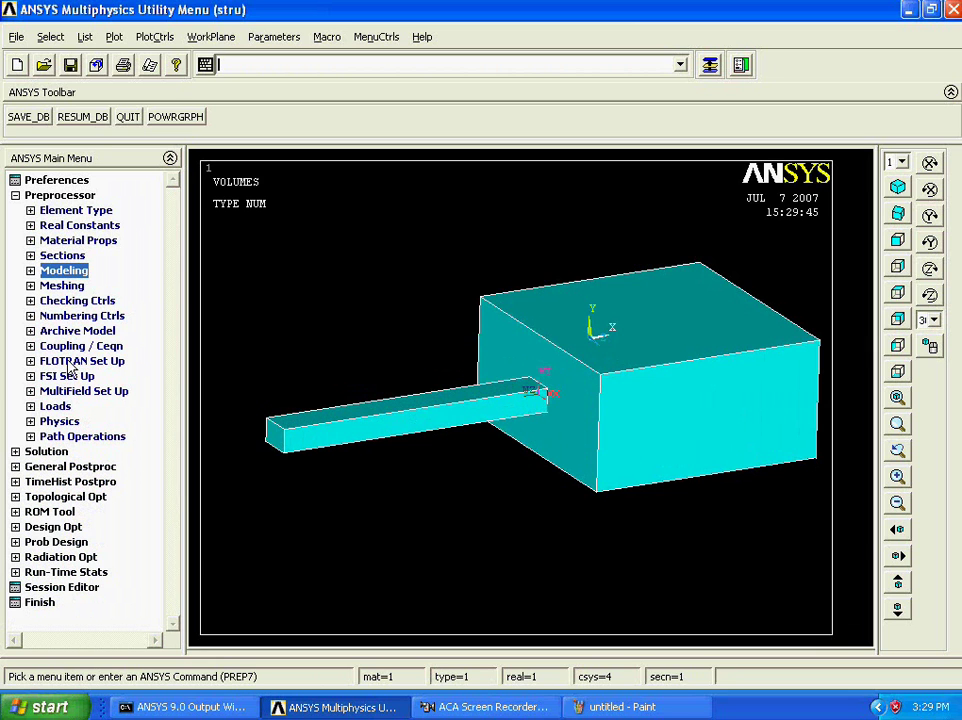
{"action": "left_click", "coordinate": [62, 286]}
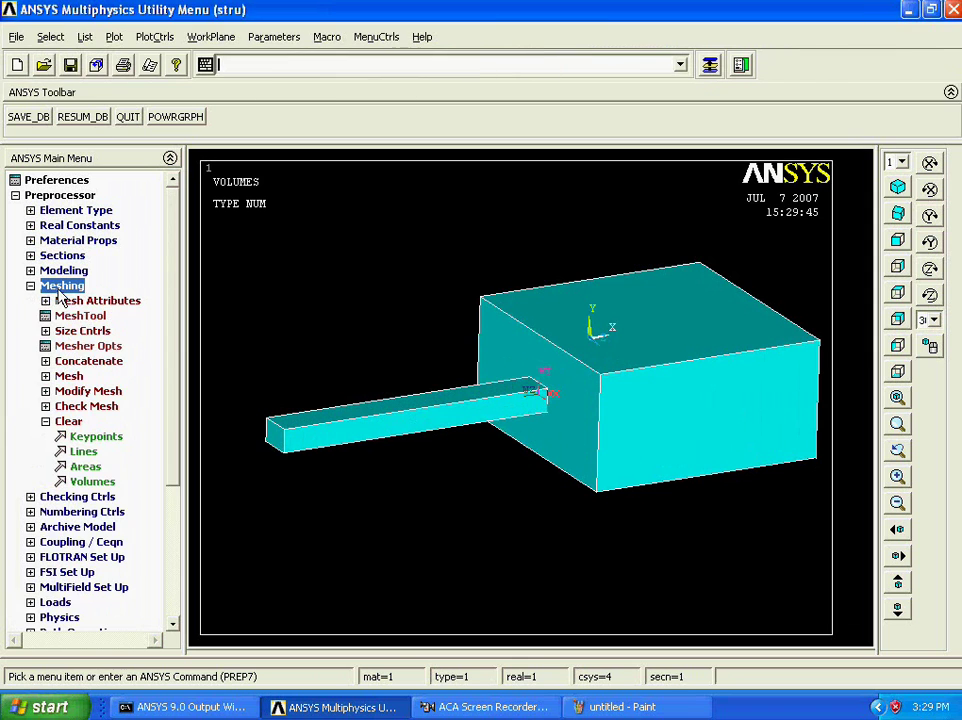
{"action": "left_click", "coordinate": [70, 378]}
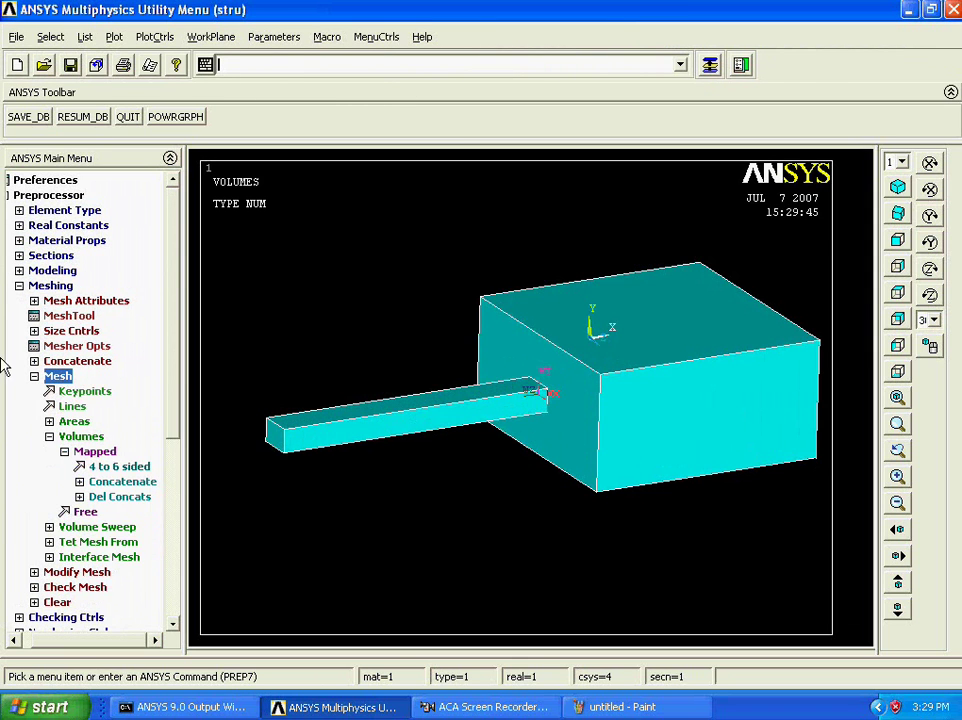
{"action": "left_click", "coordinate": [72, 453]}
{"action": "left_click", "coordinate": [72, 453]}
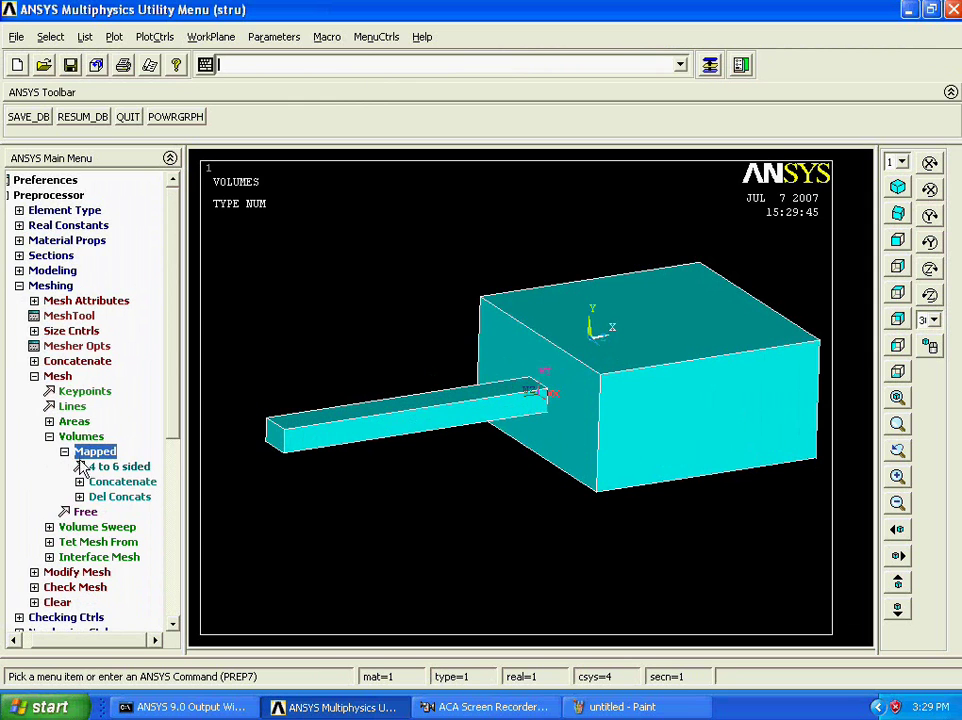
{"action": "left_click", "coordinate": [94, 468]}
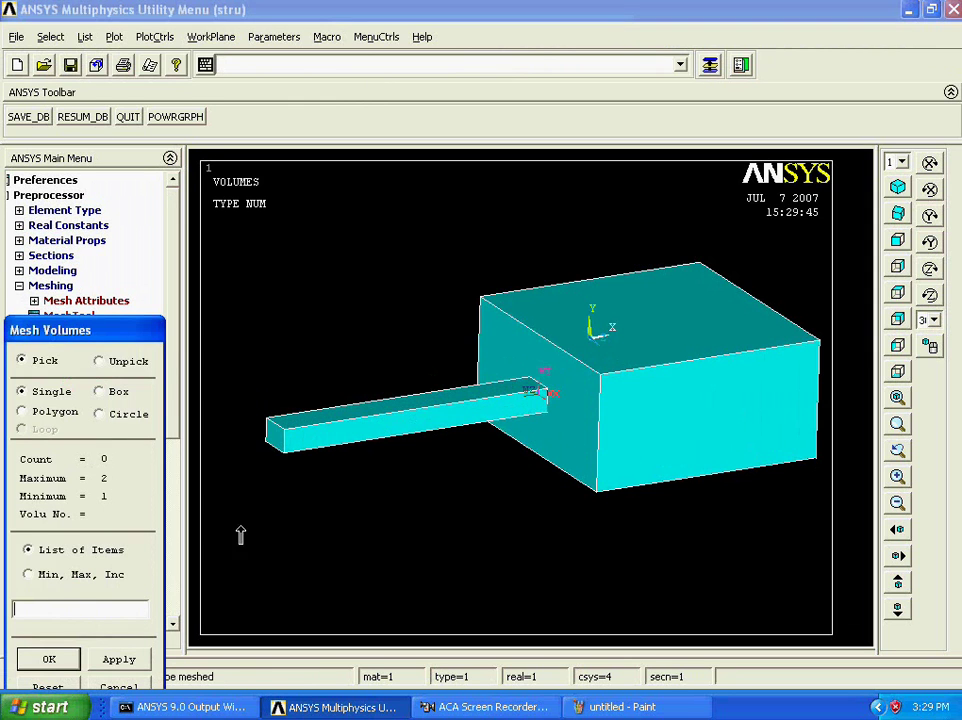
{"action": "left_click", "coordinate": [655, 440]}
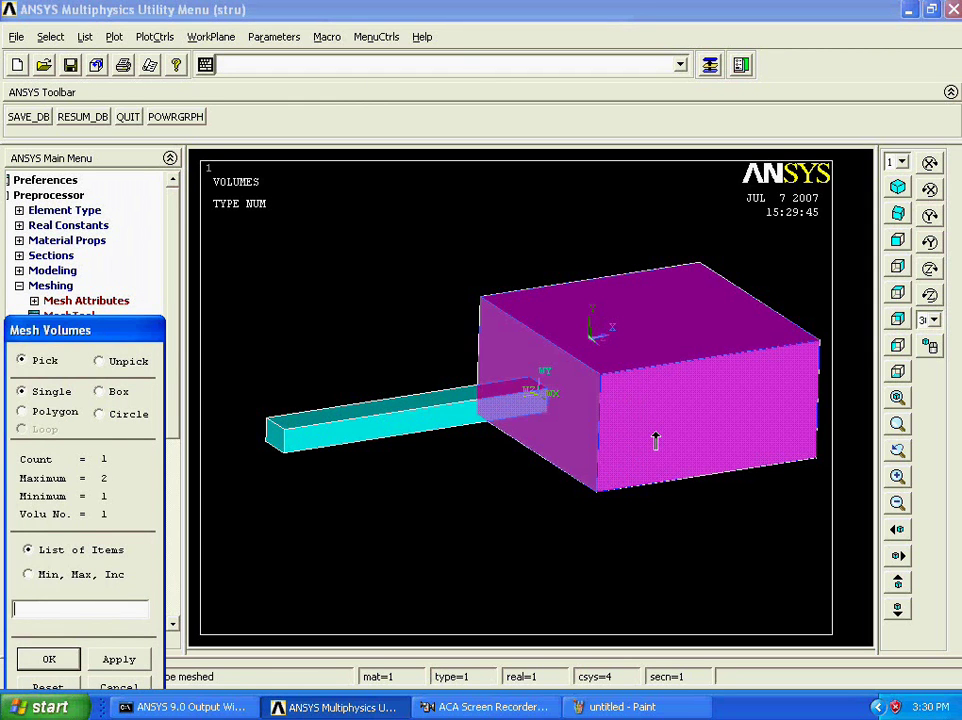
{"action": "left_click", "coordinate": [71, 657]}
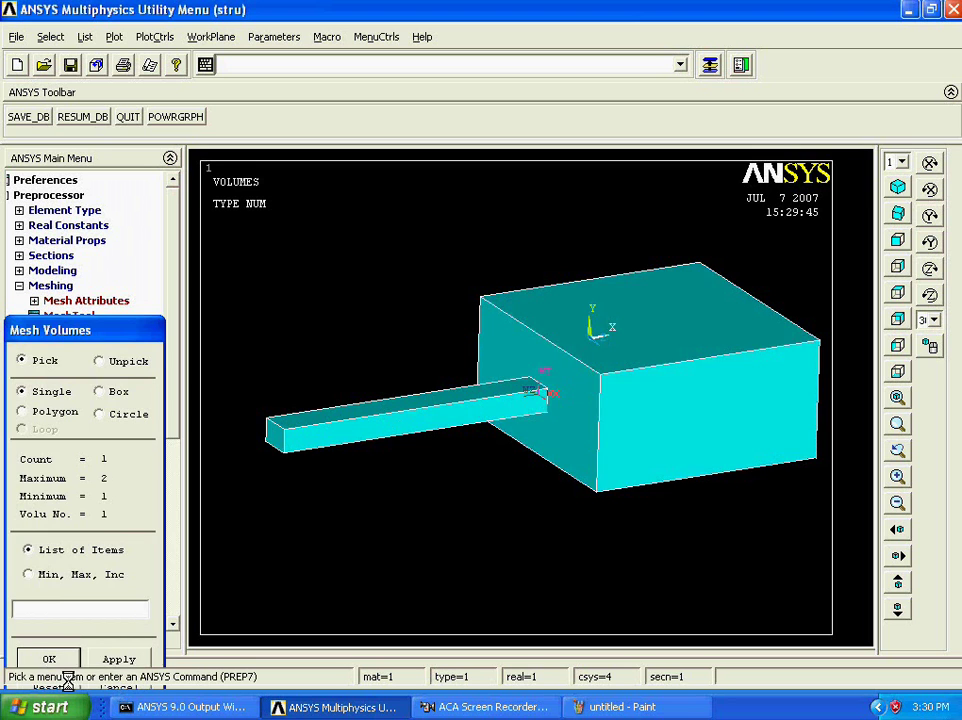
{"action": "right_click", "coordinate": [421, 421]}
{"action": "left_click", "coordinate": [442, 474]}
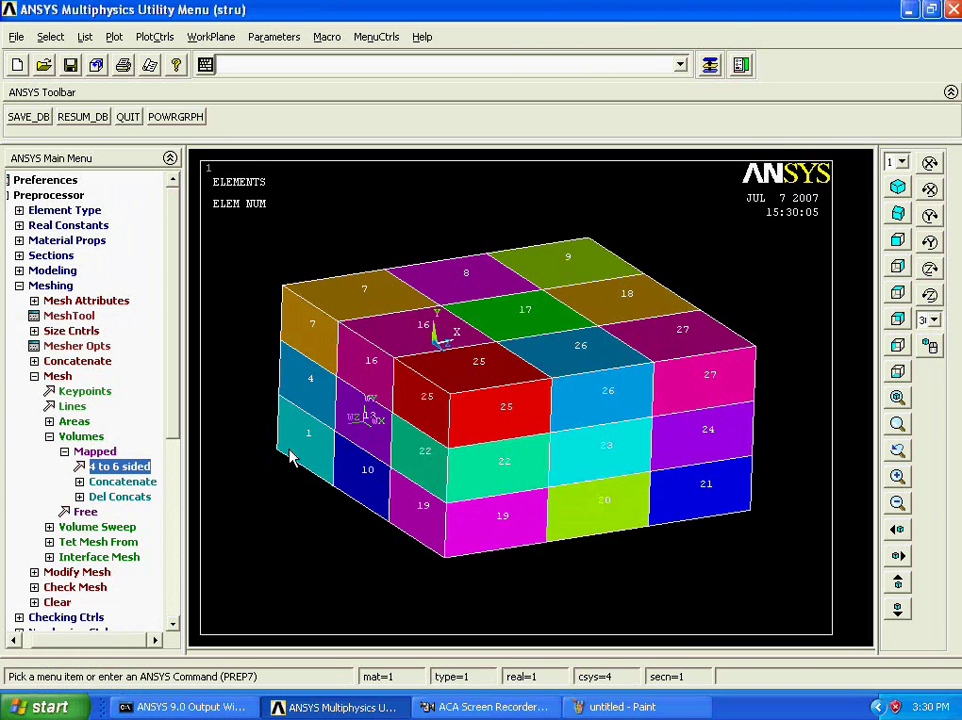
- Multi-plot all entity types to view the meshed large block together with the long thin block
{"action": "left_click", "coordinate": [113, 37]}
{"action": "left_click", "coordinate": [150, 301]}
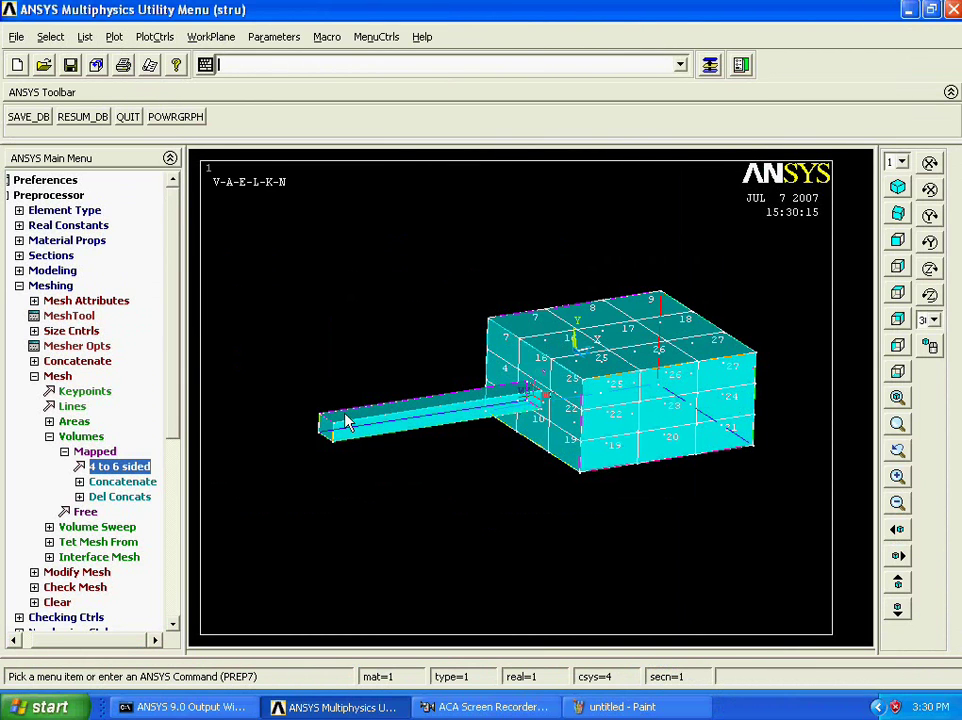
{"action": "right_click", "coordinate": [640, 393]}
{"action": "left_click", "coordinate": [666, 447]}
- Clear the mesh from the large block volume and multi-plot the model again
{"action": "left_click", "coordinate": [57, 376]}
{"action": "left_click", "coordinate": [50, 285]}
{"action": "left_click", "coordinate": [60, 285]}
{"action": "left_click", "coordinate": [68, 421]}
{"action": "left_click", "coordinate": [92, 479]}
{"action": "left_click", "coordinate": [612, 356]}
{"action": "middle_click", "coordinate": [532, 398]}
{"action": "left_click", "coordinate": [114, 37]}
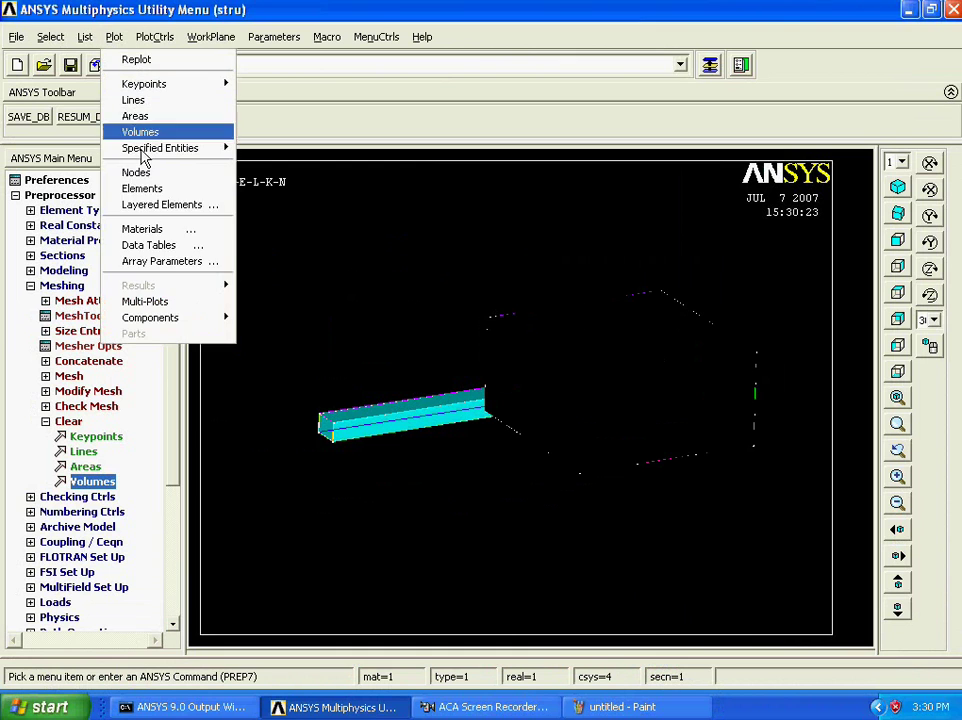
{"action": "left_click", "coordinate": [145, 301]}
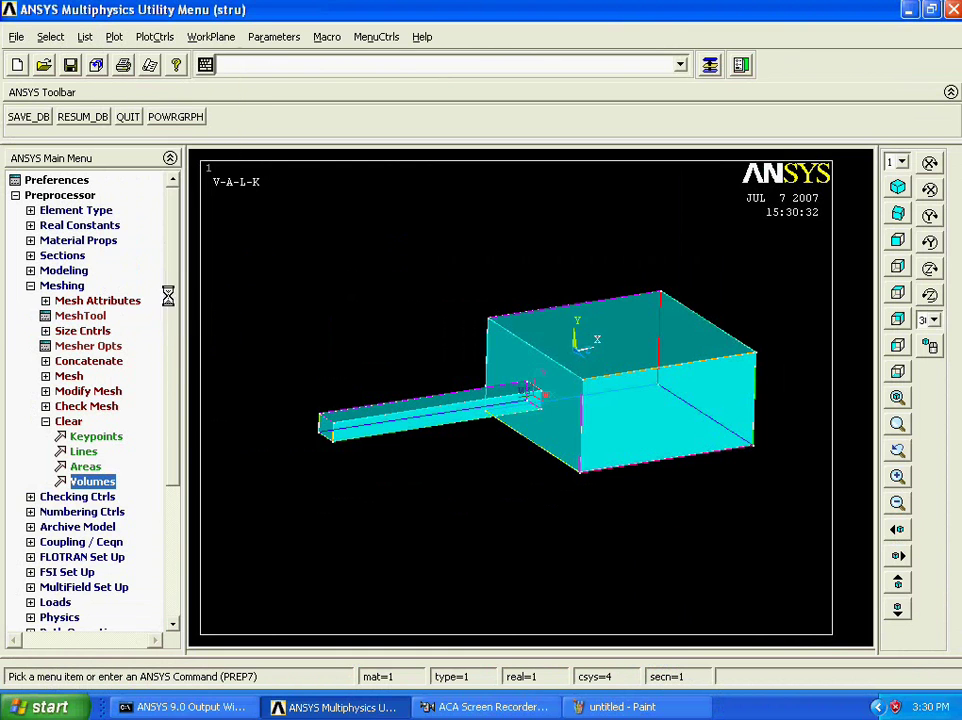
- Combine the long thin block and the large block into one volume with Boolean Add, and plot the volumes
{"action": "left_click", "coordinate": [31, 271]}
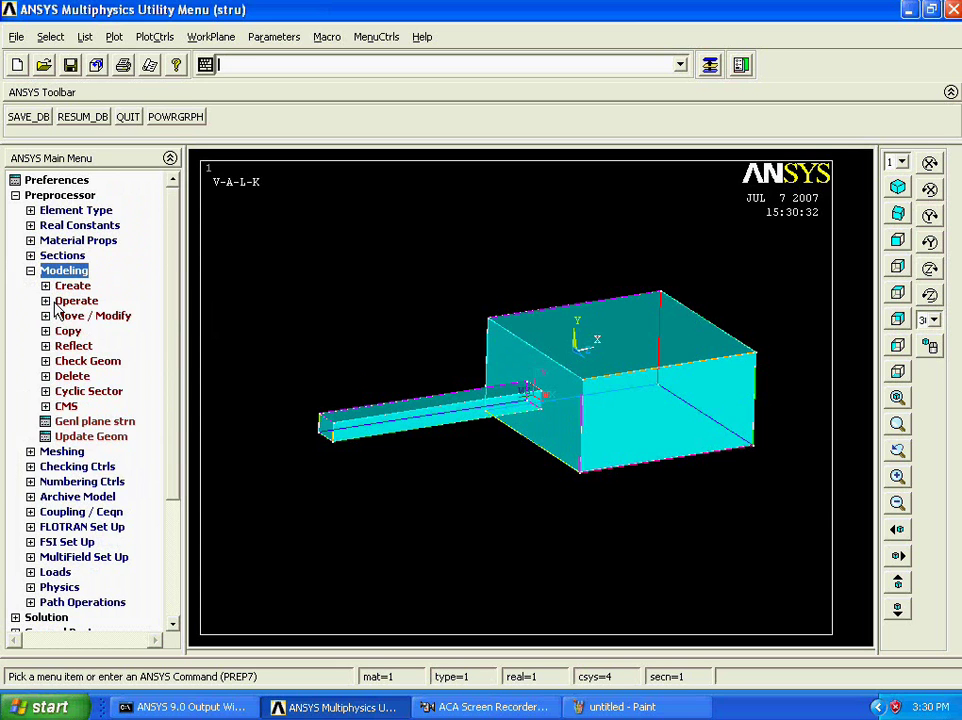
{"action": "left_click", "coordinate": [57, 302]}
{"action": "left_click", "coordinate": [67, 345]}
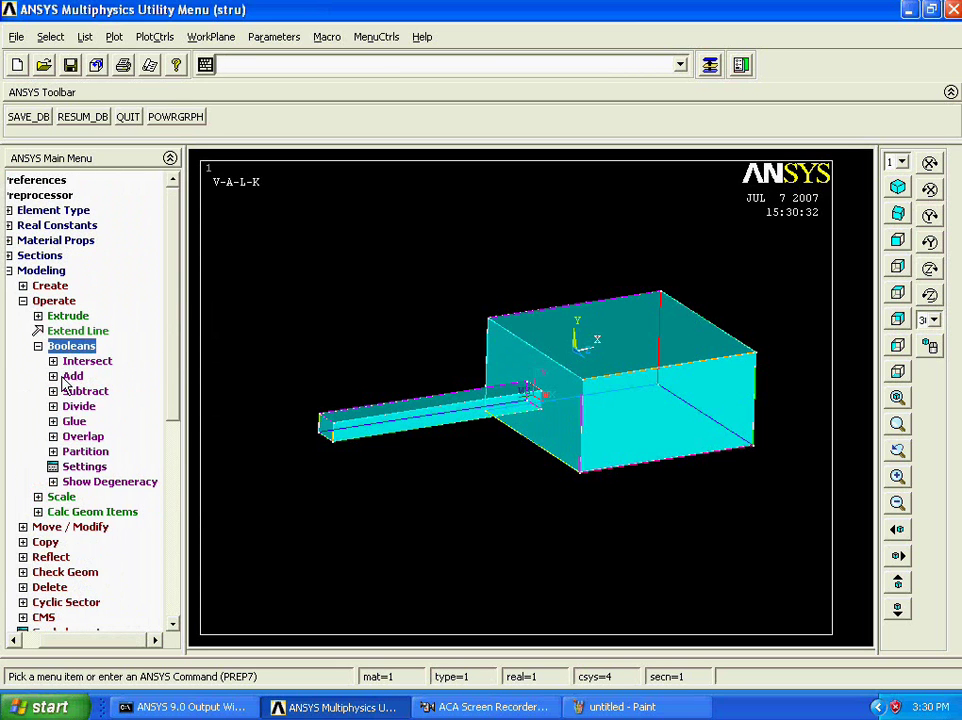
{"action": "left_click", "coordinate": [66, 377]}
{"action": "left_click", "coordinate": [68, 390]}
{"action": "left_click", "coordinate": [314, 432]}
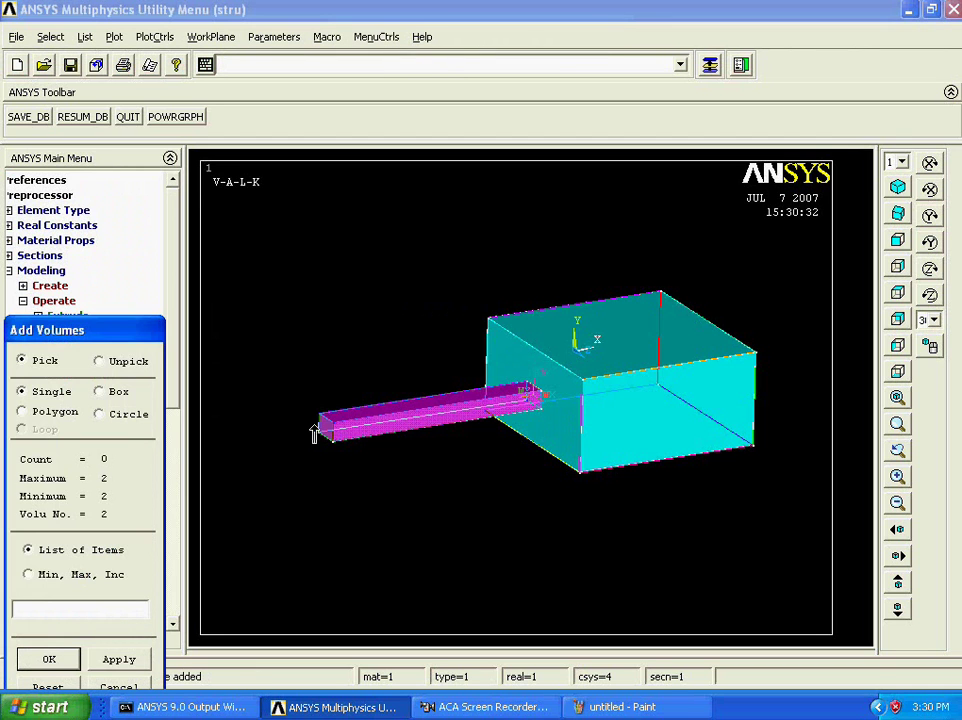
{"action": "left_click", "coordinate": [573, 413]}
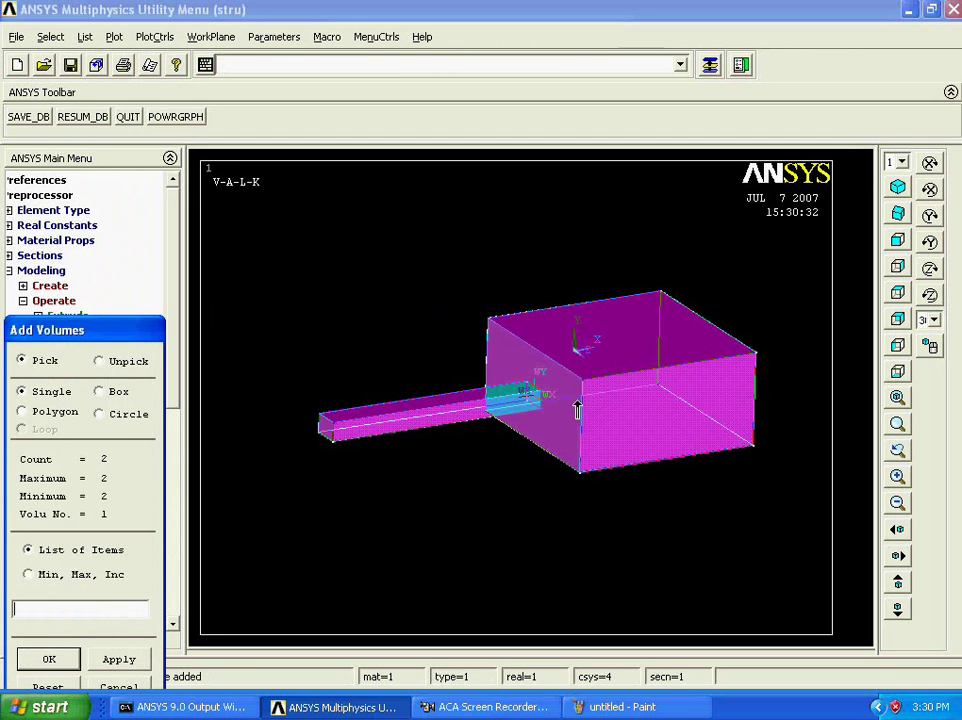
{"action": "left_click", "coordinate": [62, 664]}
{"action": "right_click", "coordinate": [337, 440]}
{"action": "left_click", "coordinate": [366, 443]}
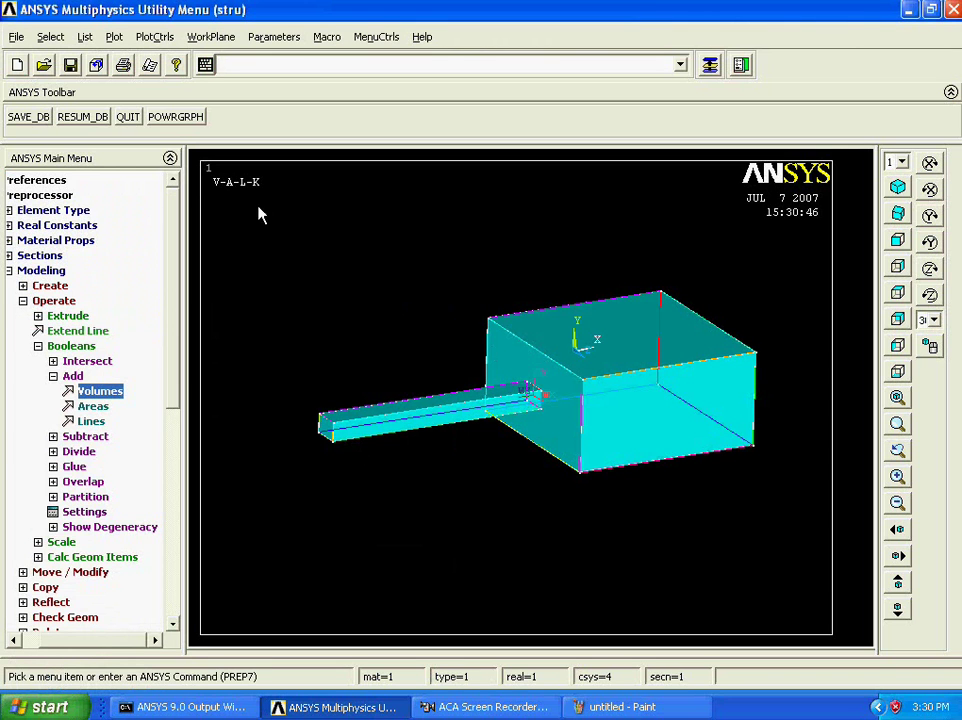
{"action": "left_click", "coordinate": [113, 36]}
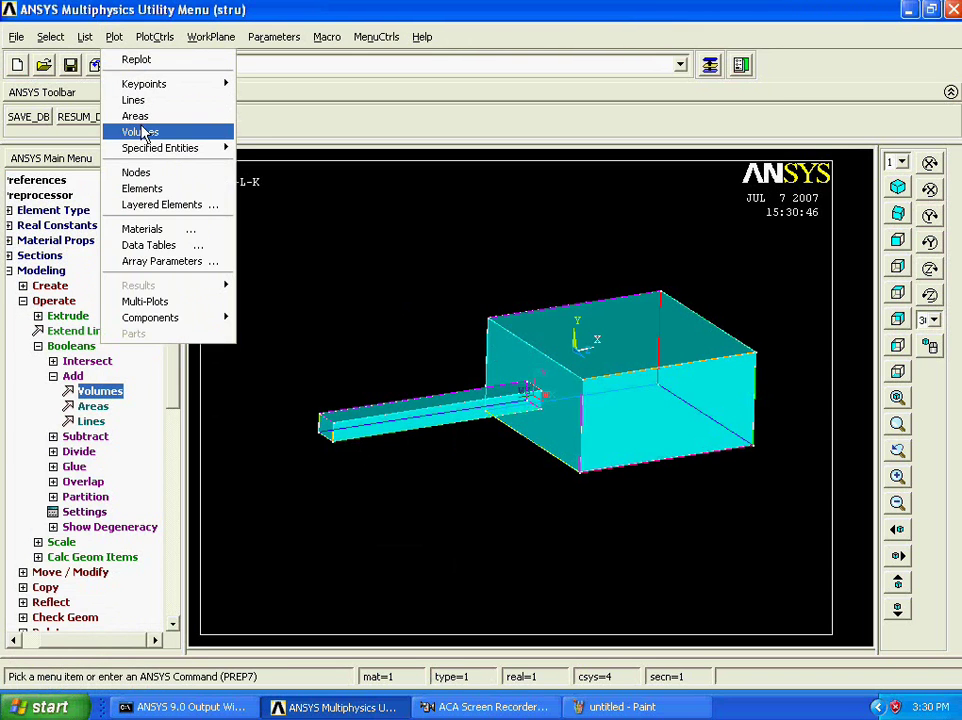
{"action": "left_click", "coordinate": [138, 131]}
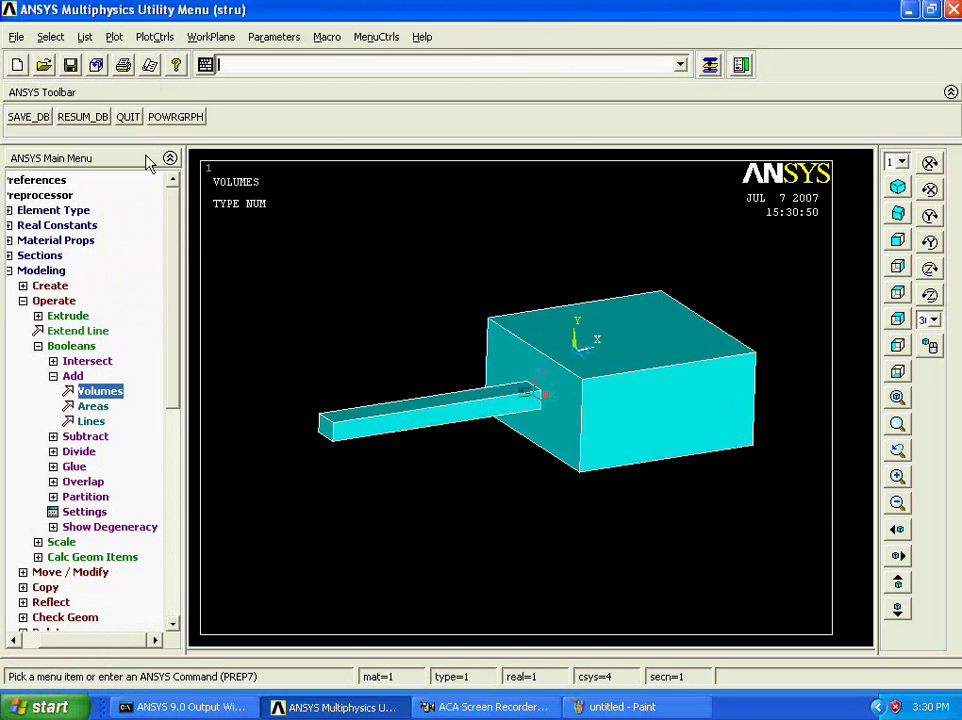
- Try to mesh the combined volume with the mapped 4 to 6 sided option
{"action": "left_click", "coordinate": [45, 271]}
{"action": "left_click", "coordinate": [47, 286]}
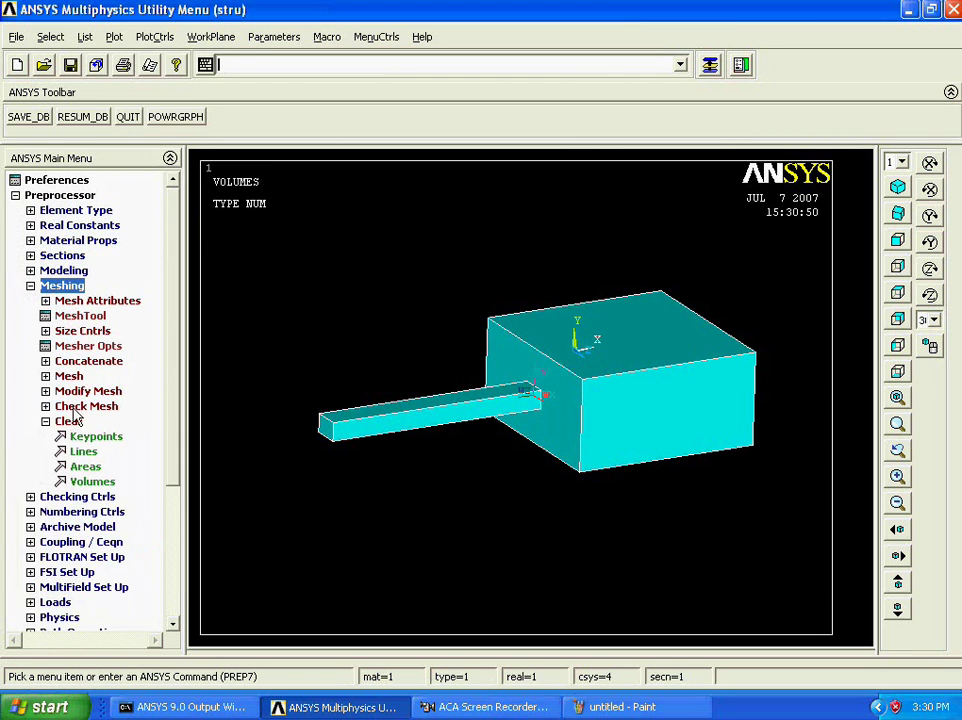
{"action": "left_click", "coordinate": [68, 376]}
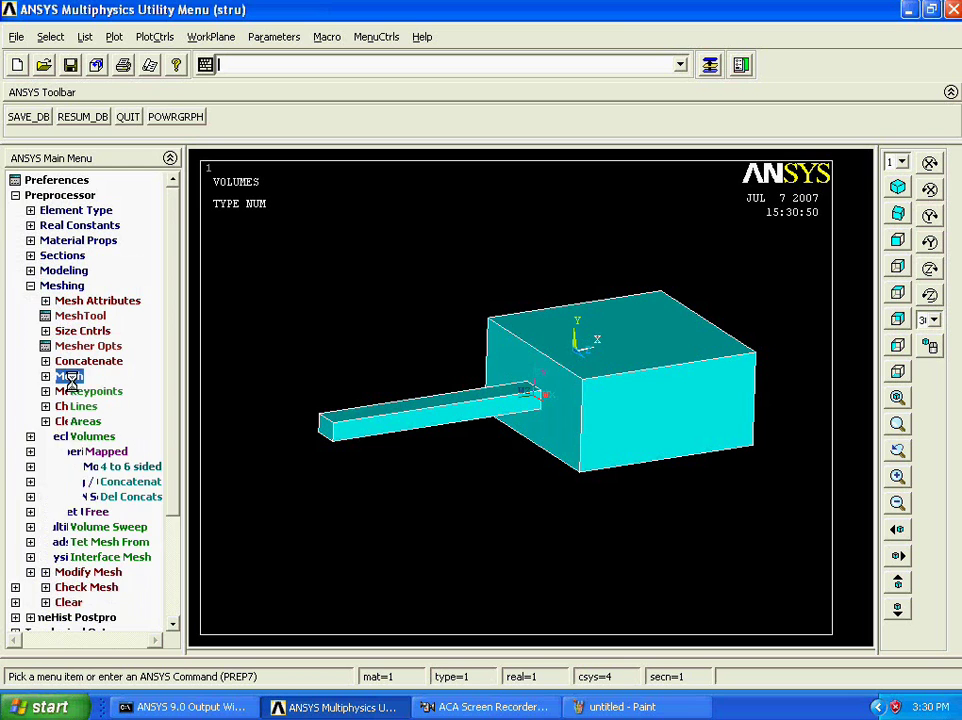
{"action": "left_click", "coordinate": [80, 467]}
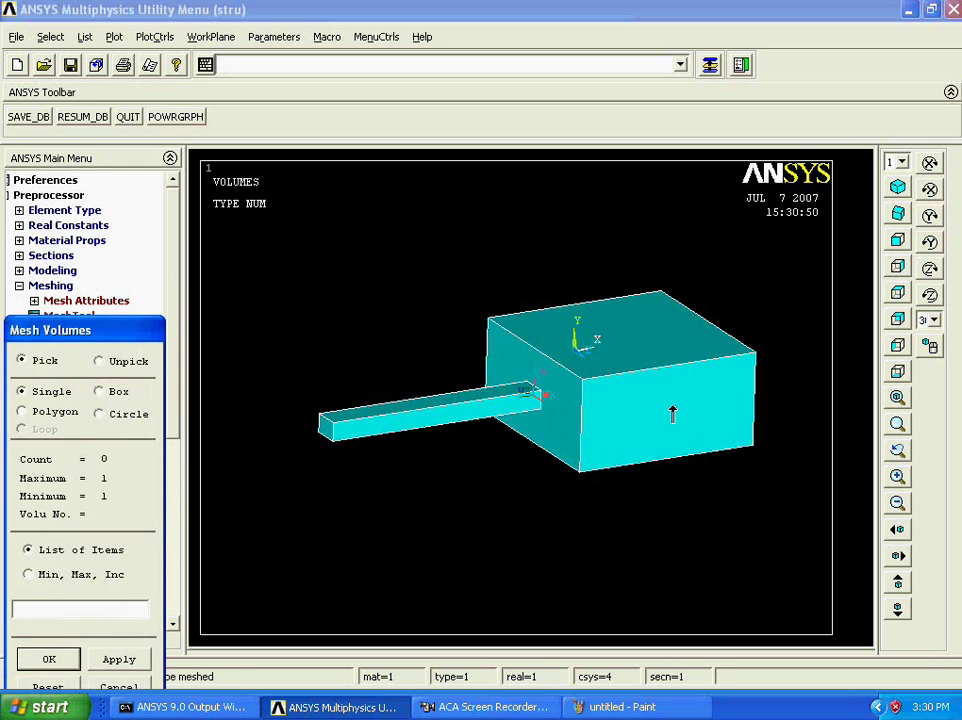
{"action": "left_click", "coordinate": [500, 308]}
{"action": "left_click", "coordinate": [63, 664]}
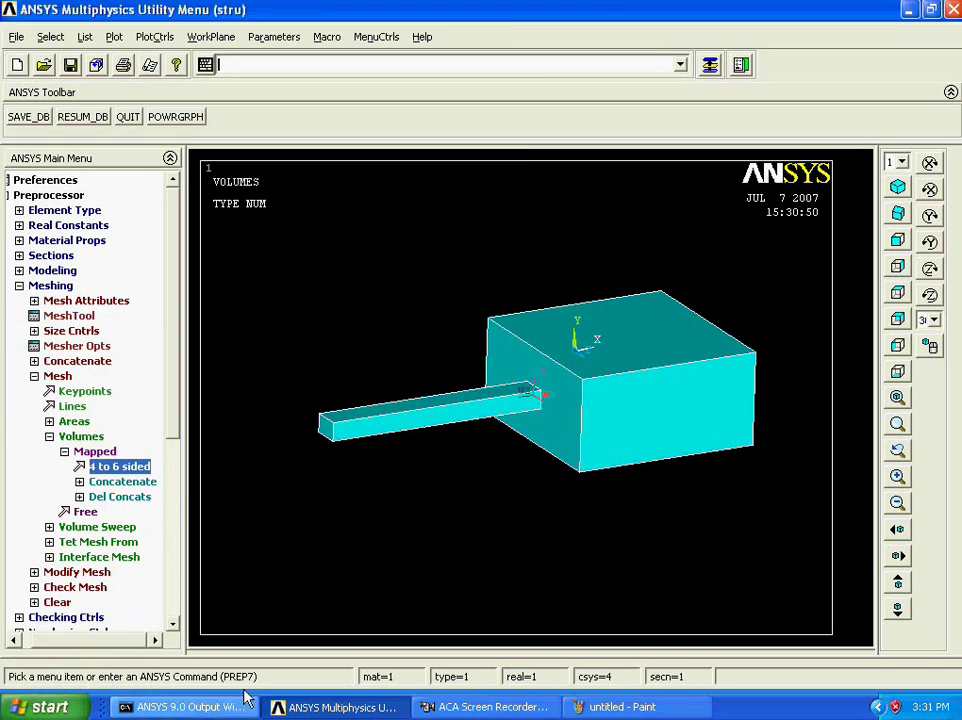
{"action": "left_click_drag", "start_coordinate": [340, 46], "coordinate": [435, 120]}
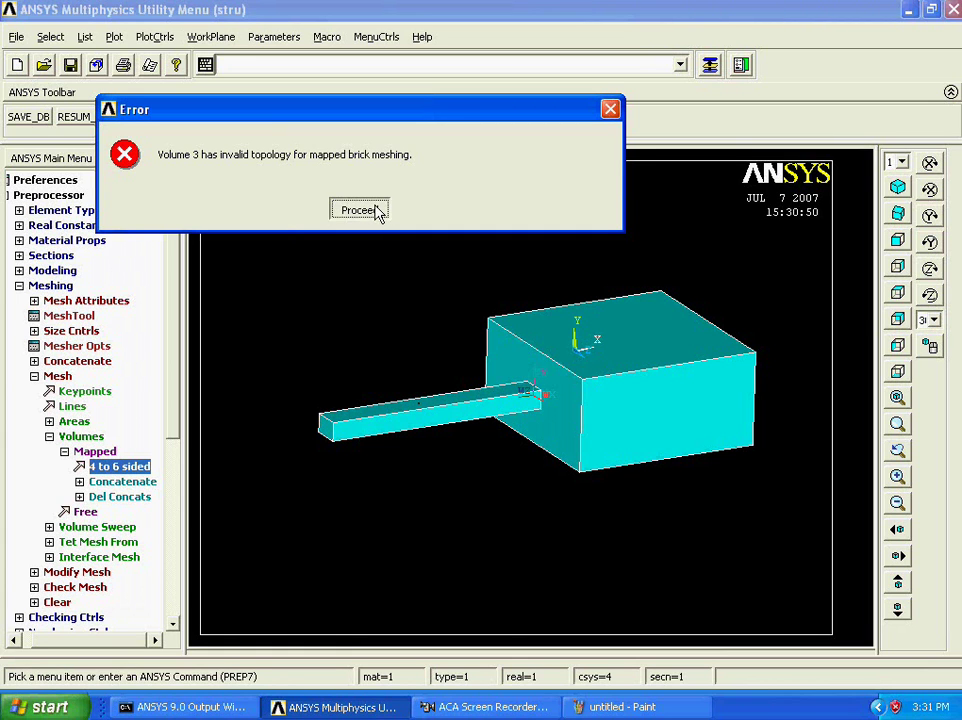
{"action": "left_click", "coordinate": [378, 210]}
- Replot the volumes and rotate the model to examine where the thin bar meets the large block
{"action": "right_click", "coordinate": [367, 275]}
{"action": "left_click", "coordinate": [395, 284]}
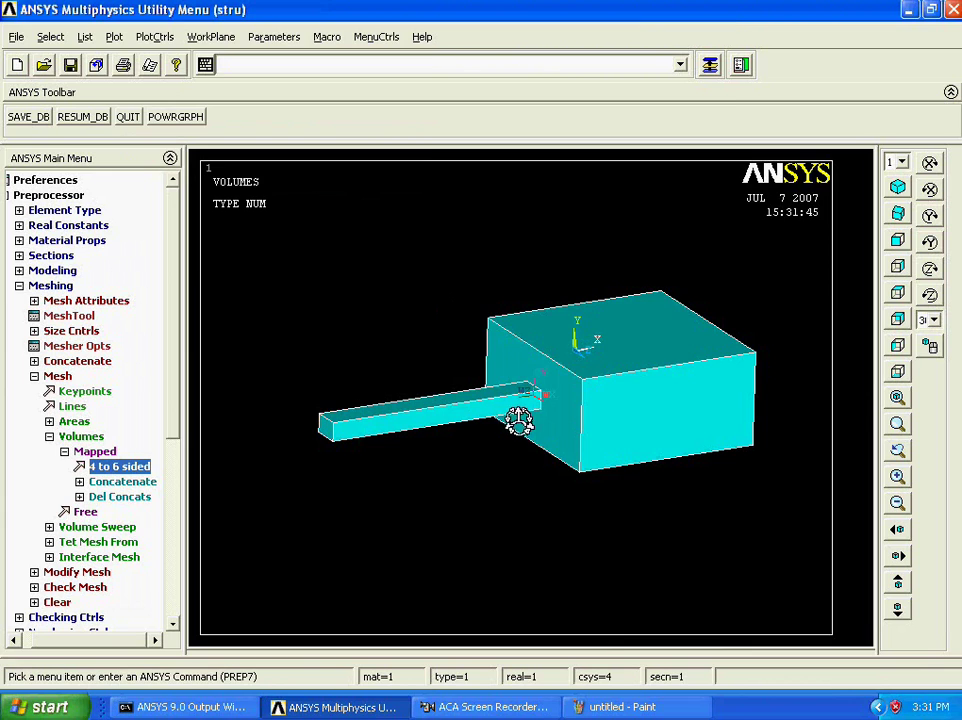
{"action": "right_click_drag", "start_coordinate": [515, 414], "coordinate": [436, 467], "text": "ctrl"}
{"action": "mouse_move", "coordinate": [858, 466]}
{"action": "right_mouse_down", "text": "ctrl"}
{"action": "mouse_move", "coordinate": [934, 490]}
{"action": "mouse_move", "coordinate": [960, 404]}
{"action": "right_mouse_up", "text": "ctrl"}
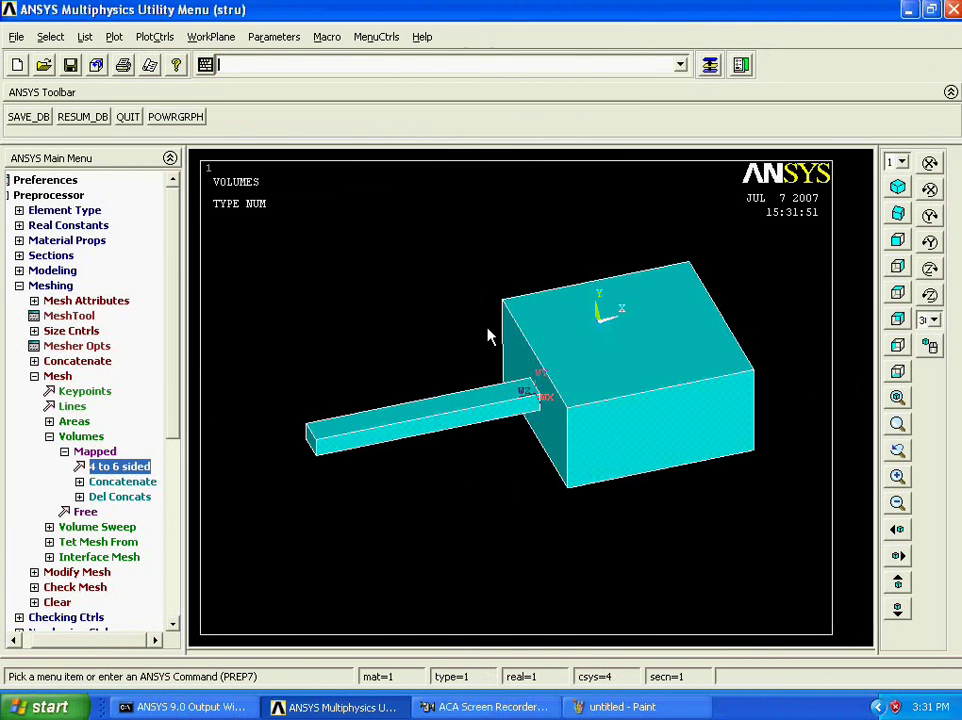